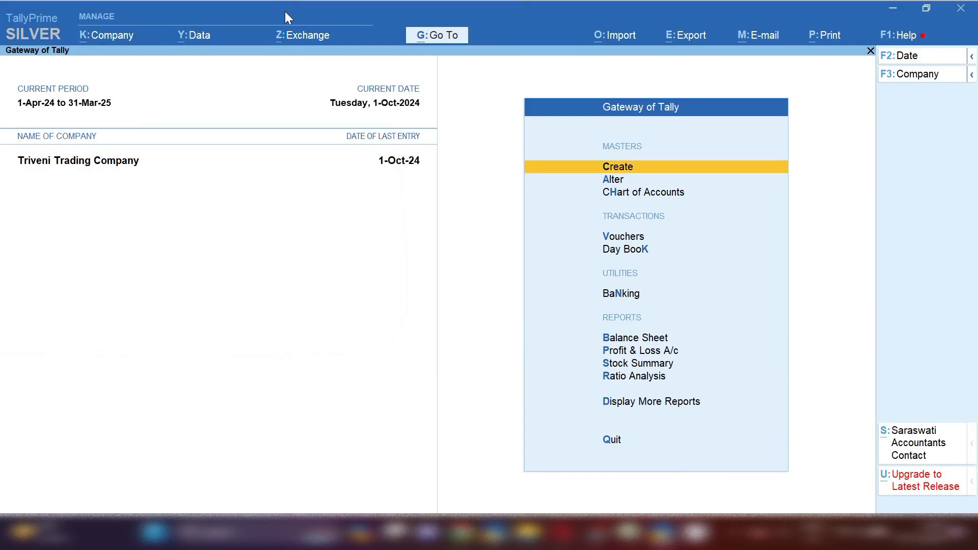
Start Purchase voucher No. 1 with supplier invoice 654, dated 1-Oct-24.
{"action": "key", "text": "v"}
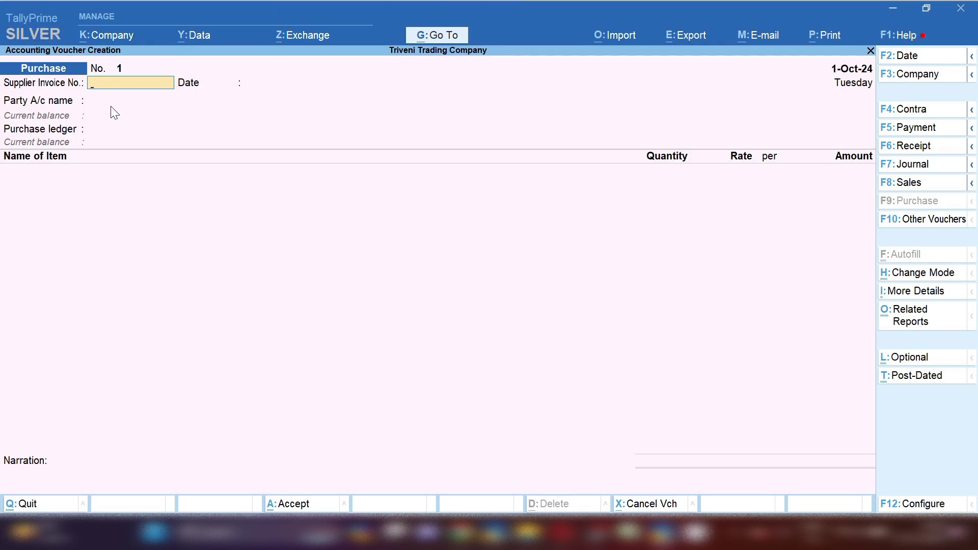
{"action": "type", "text": "654"}
{"action": "key", "text": "Return"}
{"action": "key", "text": "Return"}
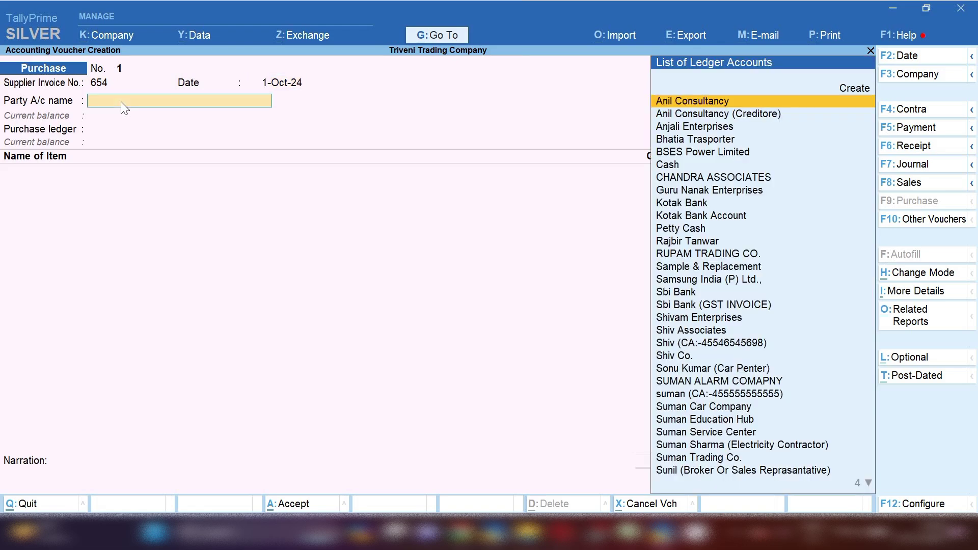
Choose Anjali Enterprises as the party and open its ledger for alteration.
{"action": "key", "text": "alt+c"}
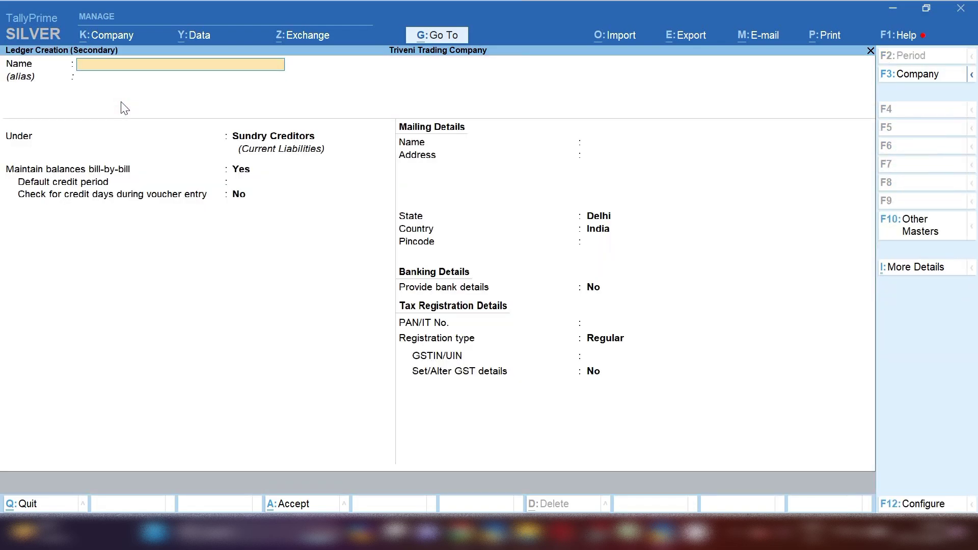
{"action": "key", "text": "Escape"}
{"action": "type", "text": "y"}
{"action": "type", "text": "Anj"}
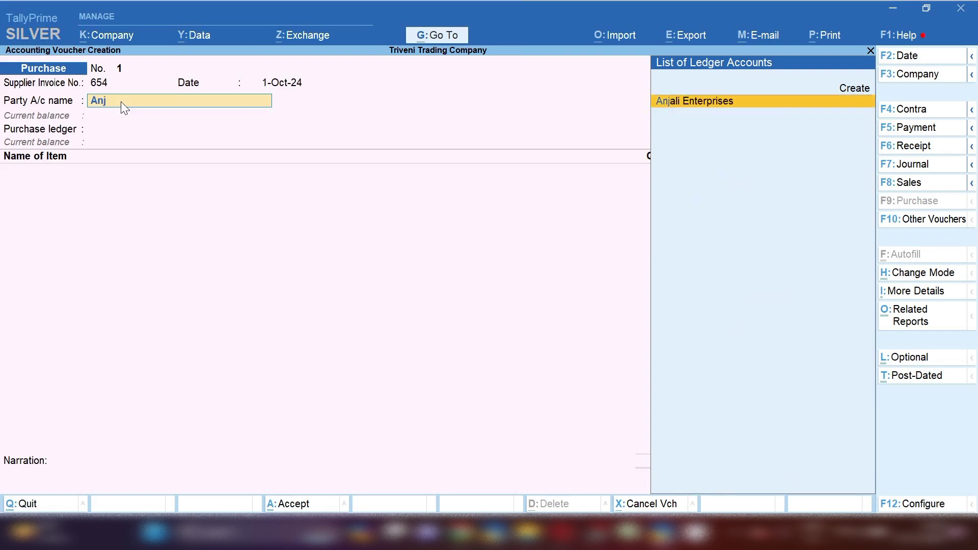
{"action": "key", "text": "Return"}
{"action": "key", "text": "Escape"}
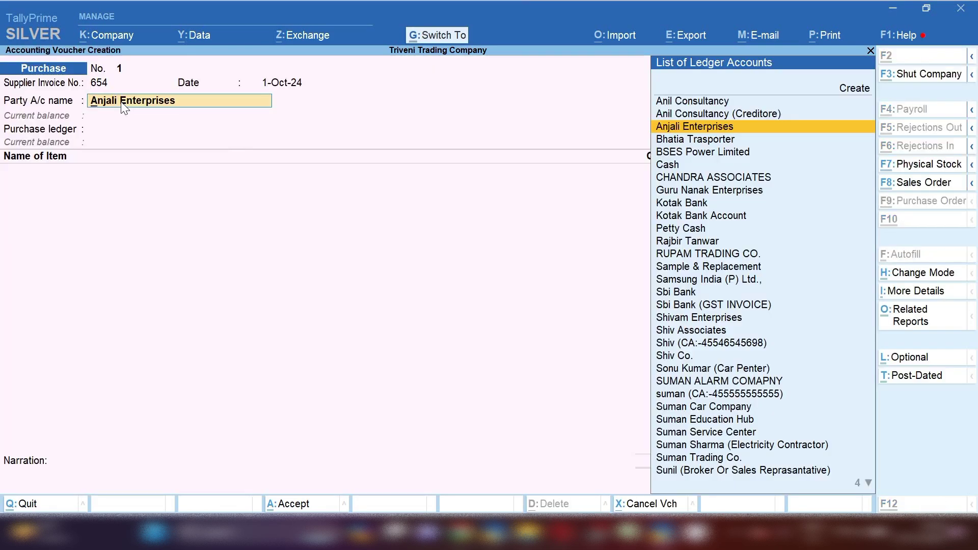
{"action": "key", "text": "ctrl+Return"}
{"action": "key", "text": "Return"}
{"action": "key", "text": "Return"}
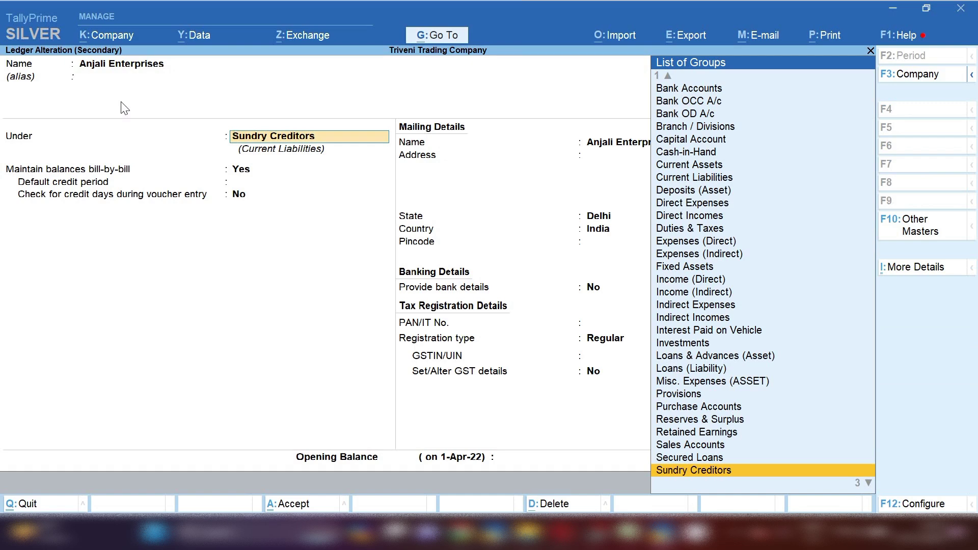
{"action": "key", "text": "BackSpace"}
{"action": "key", "text": "Escape"}
{"action": "key", "text": "y"}
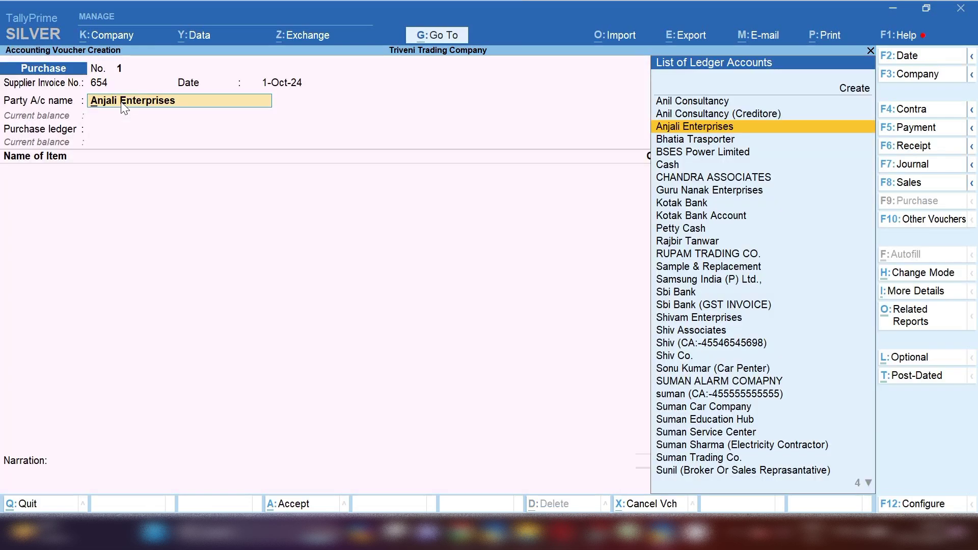
Keep Anjali Enterprises as the party and set Purchase Accoount as the purchase ledger.
{"action": "key", "text": "Return"}
{"action": "key", "text": "ctrl+a"}
{"action": "key", "text": "Return"}
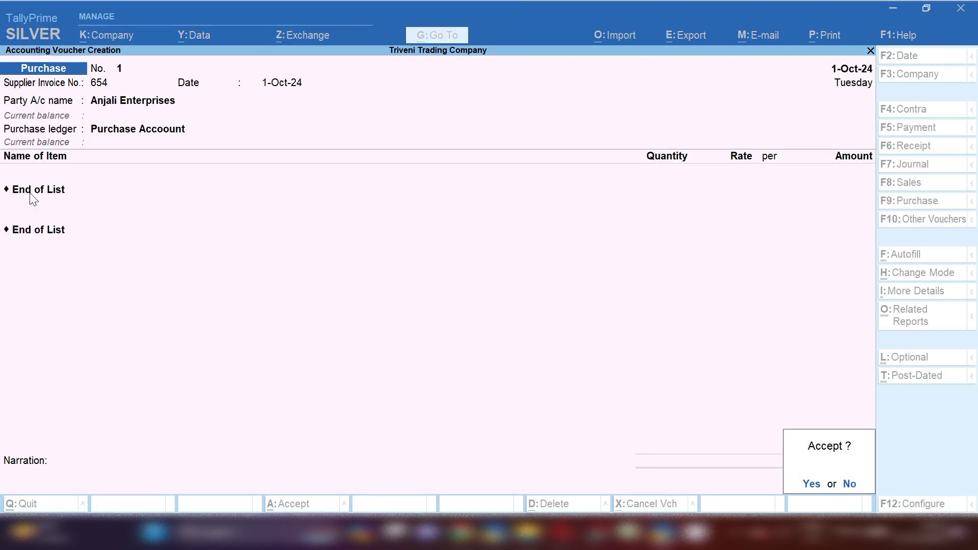
{"action": "key", "text": "n"}
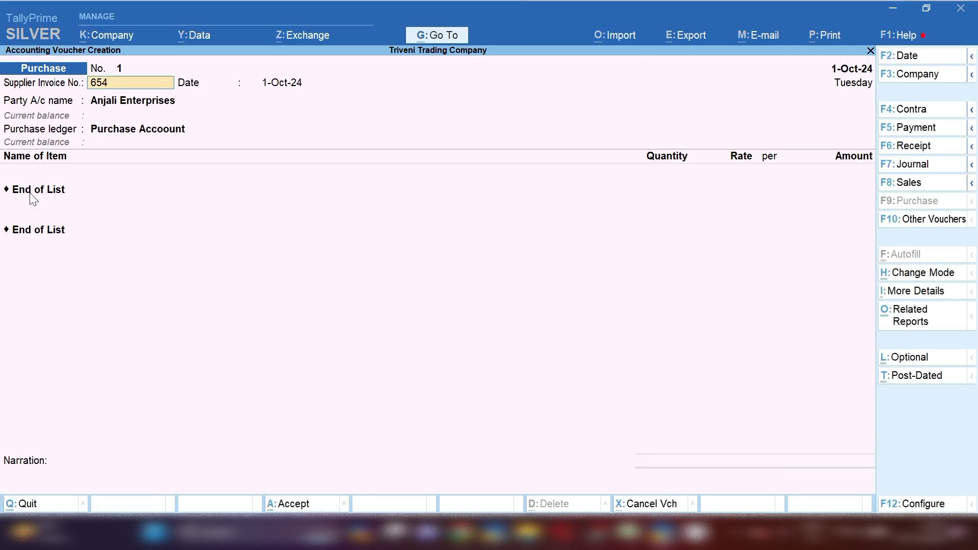
Add 20 pcs of Electric Ceiling Fan Usha at 1,500.00, totalling 30,000.00.
{"action": "left_click", "coordinate": [34, 191]}
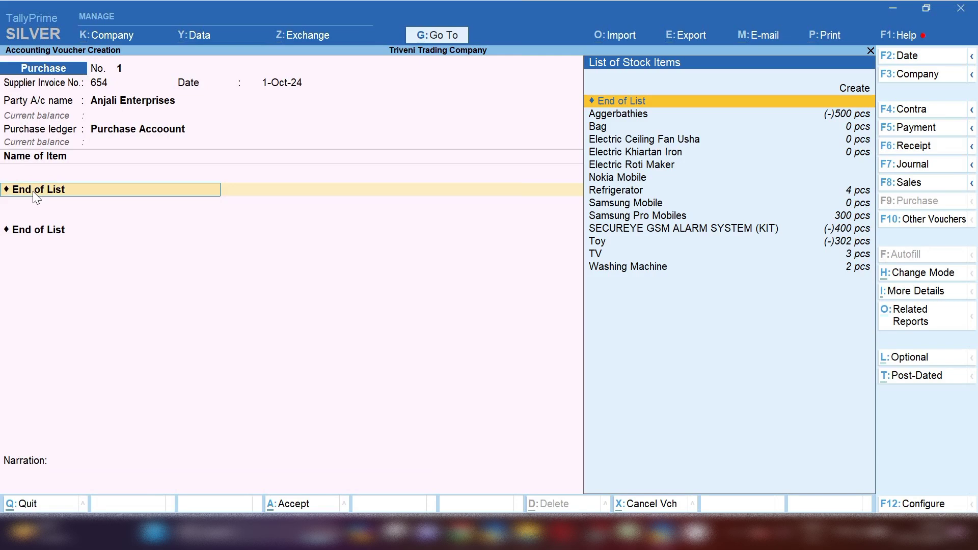
{"action": "key", "text": "Down"}
{"action": "key", "text": "Down"}
{"action": "key", "text": "Down"}
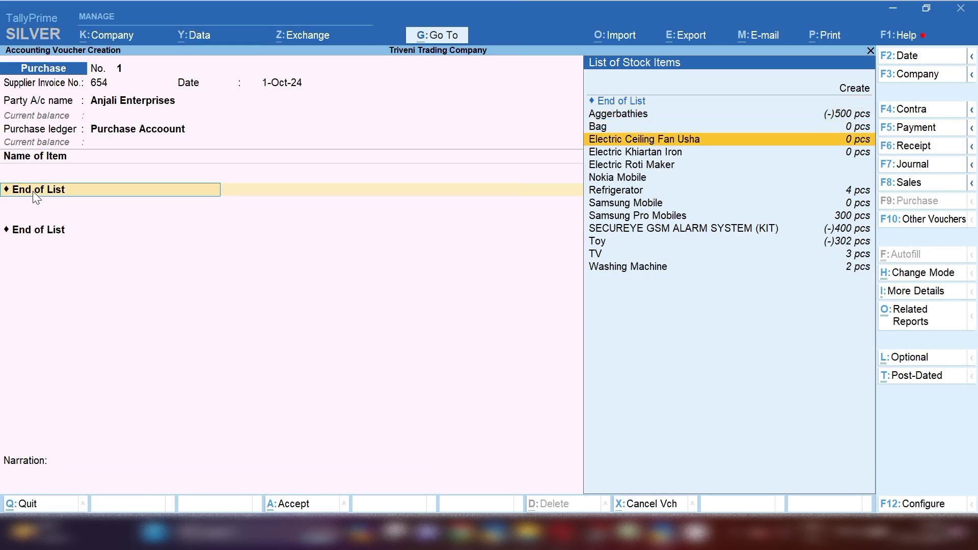
{"action": "key", "text": "Return"}
{"action": "key", "text": "Return"}
{"action": "key", "text": "Return"}
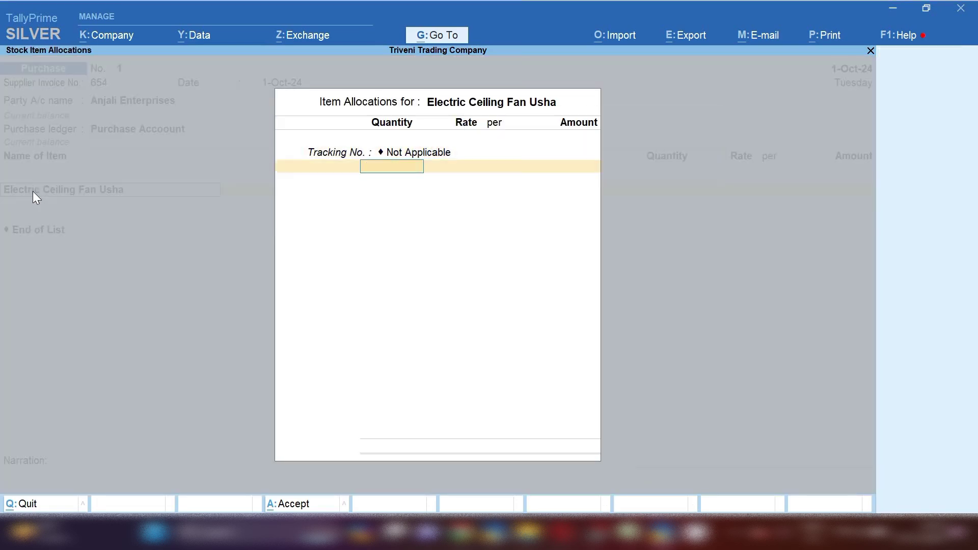
{"action": "type", "text": "20"}
{"action": "key", "text": "Return"}
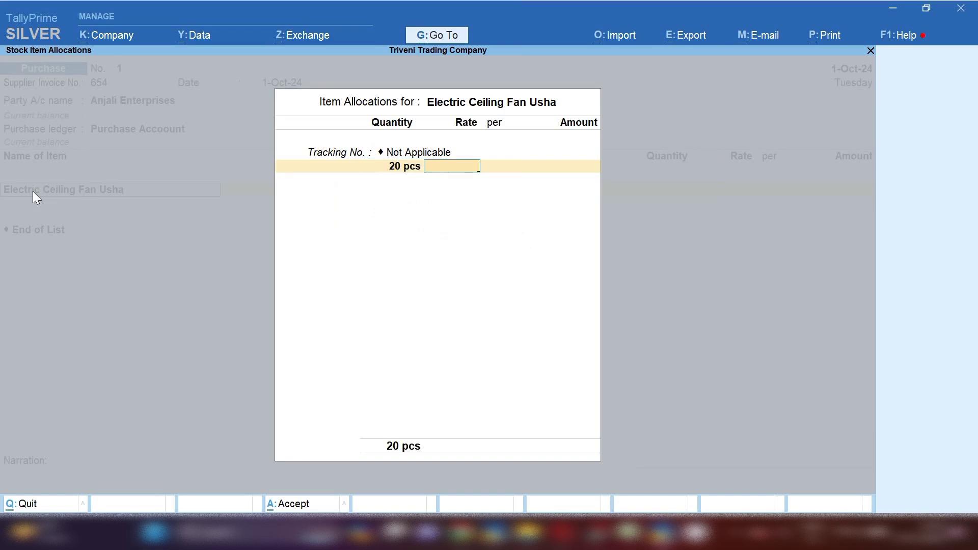
{"action": "type", "text": "1500"}
{"action": "key", "text": "Return"}
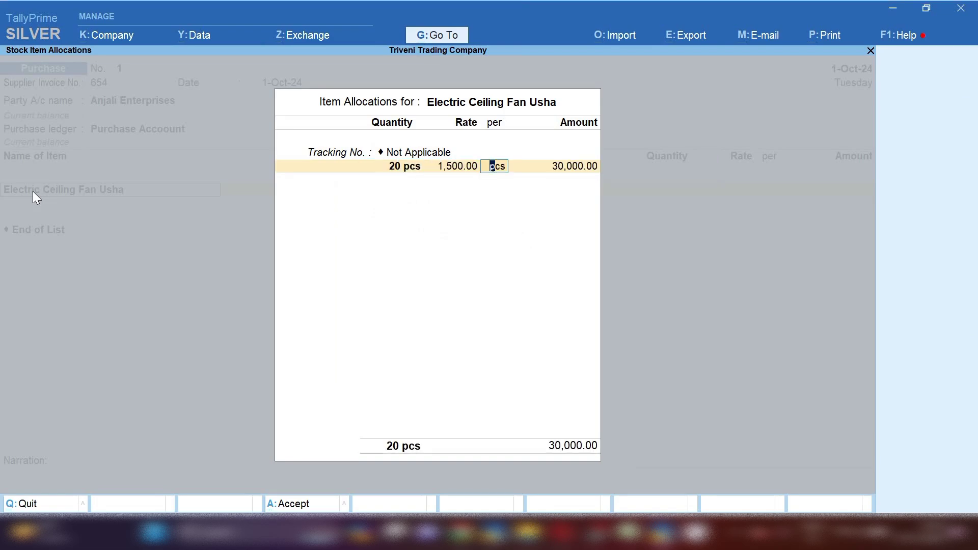
{"action": "key", "text": "Return"}
{"action": "key", "text": "Return"}
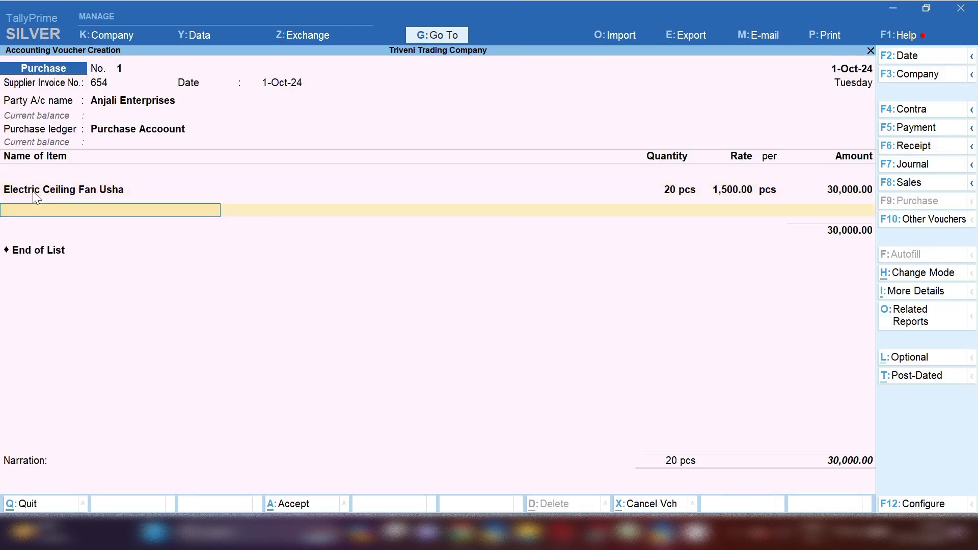
Add Input Cgst and Input Sgst rows of 2,700.00 each and save the 35,400.00 voucher.
{"action": "key", "text": "Return"}
{"action": "type", "text": "Cg"}
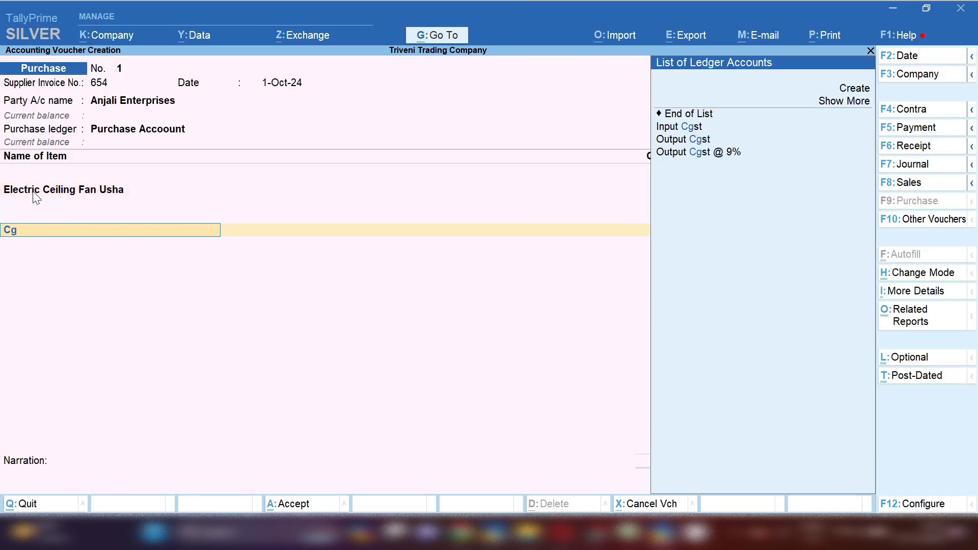
{"action": "type", "text": "s"}
{"action": "key", "text": "Return"}
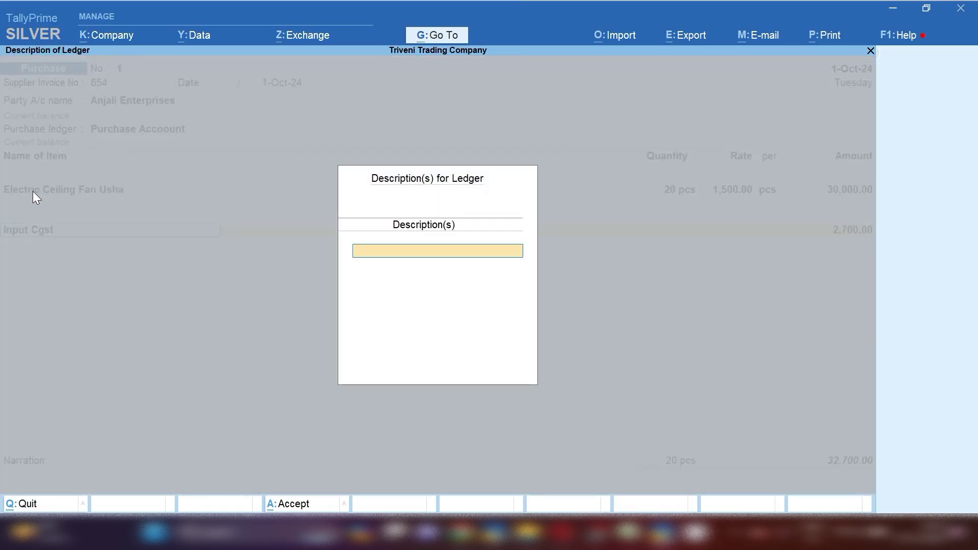
{"action": "key", "text": "Return"}
{"action": "key", "text": "Return"}
{"action": "type", "text": "Sg"}
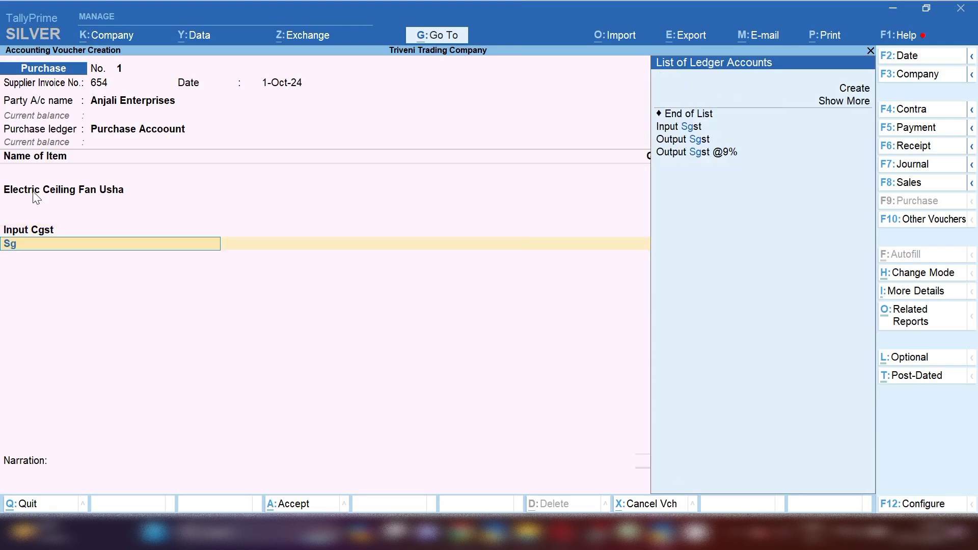
{"action": "type", "text": "s"}
{"action": "key", "text": "Return"}
{"action": "key", "text": "Return"}
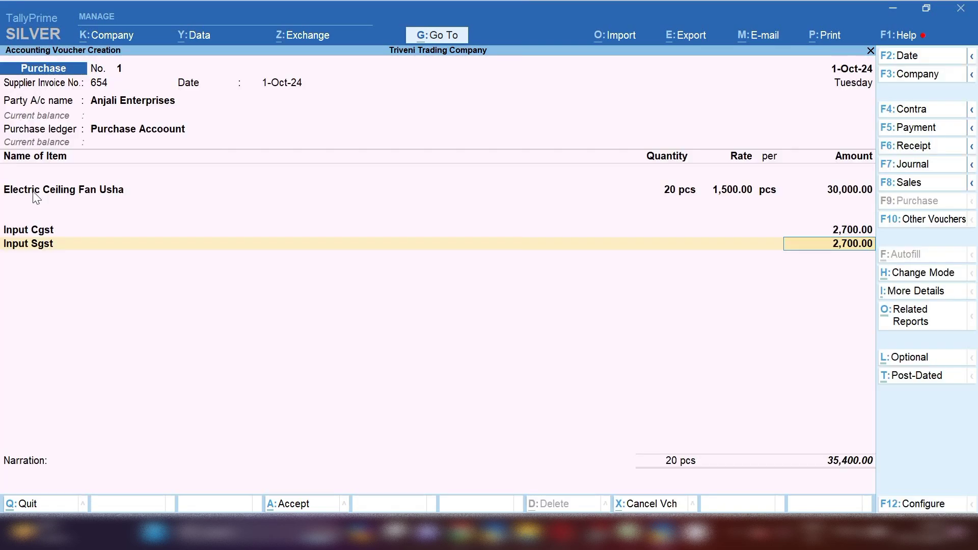
{"action": "key", "text": "Return"}
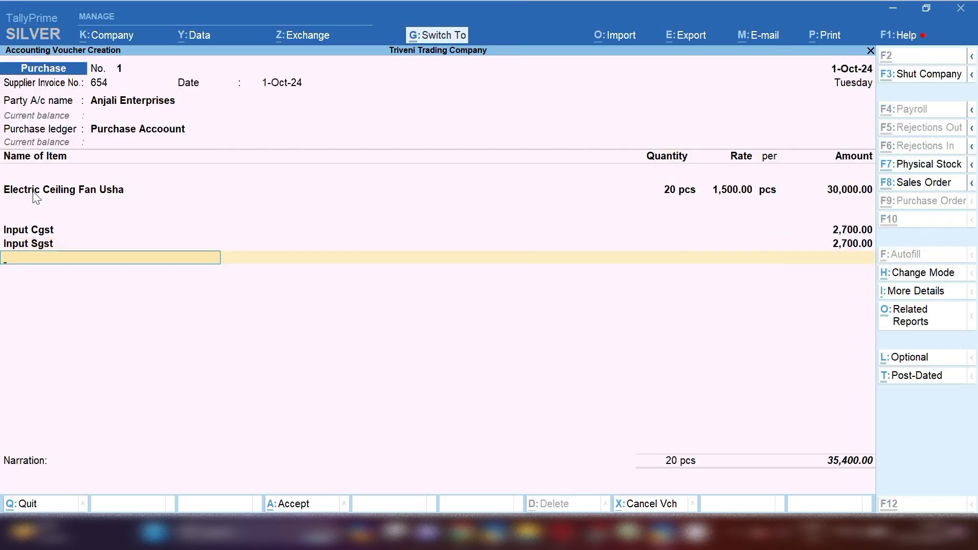
{"action": "key", "text": "ctrl+a"}
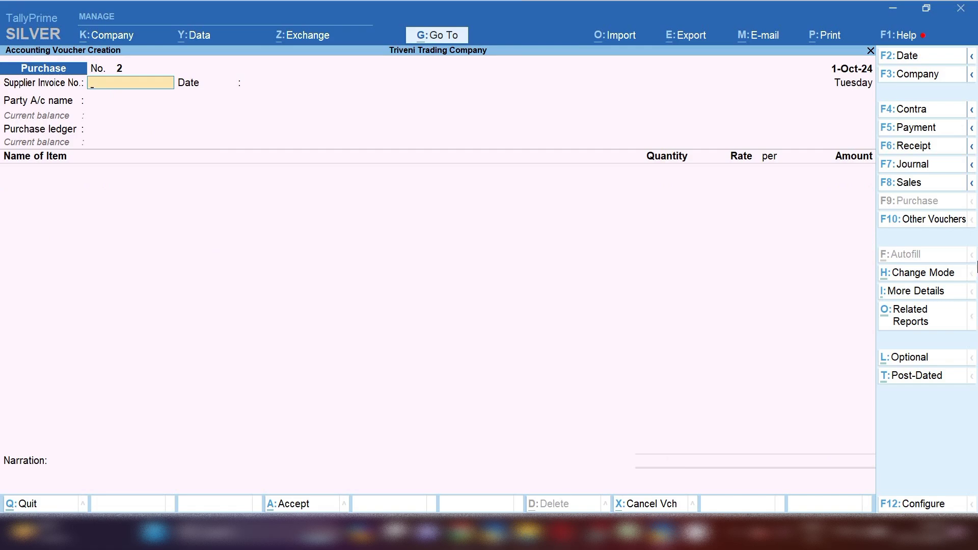
Start a Tax Invoice sales voucher for Anjali Enterprises with no delivery note or dispatch details.
{"action": "left_click", "coordinate": [914, 184]}
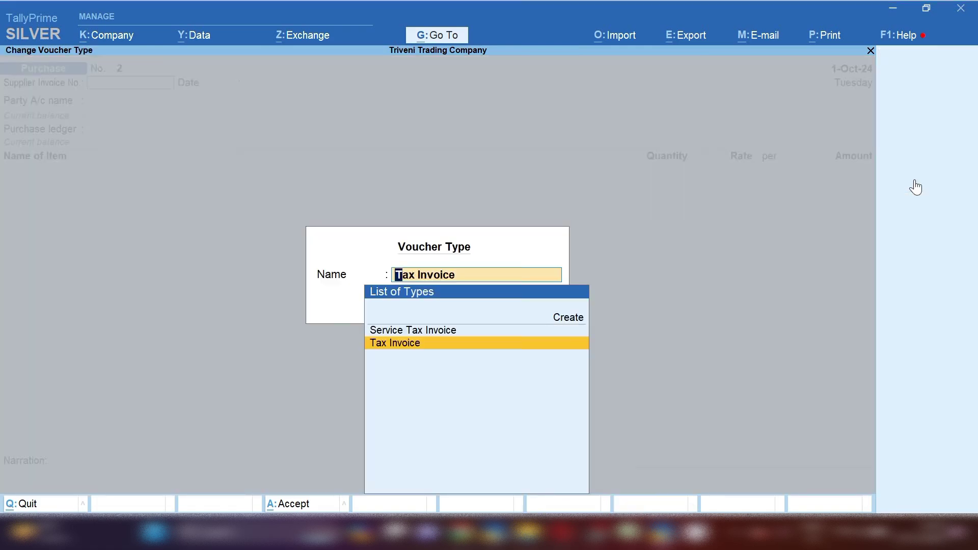
{"action": "key", "text": "Return"}
{"action": "type", "text": "Anj"}
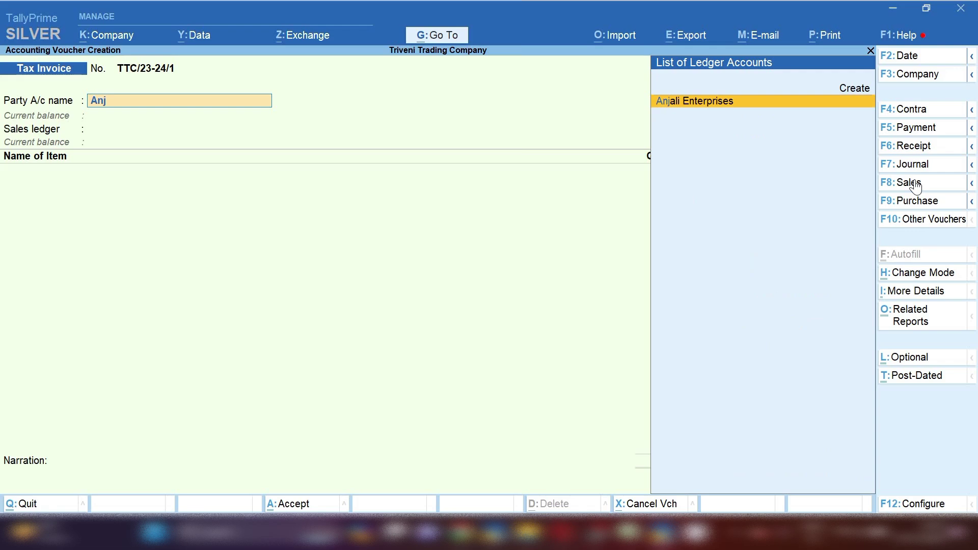
{"action": "key", "text": "Return"}
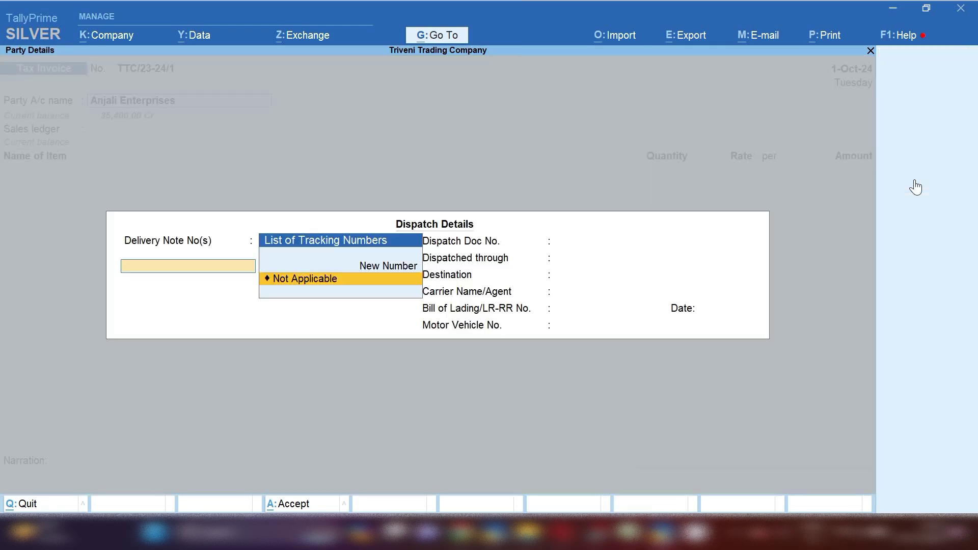
{"action": "key", "text": "Return"}
{"action": "key", "text": "Return"}
{"action": "key", "text": "Return"}
{"action": "key", "text": "Return"}
{"action": "key", "text": "Return"}
{"action": "key", "text": "Return"}
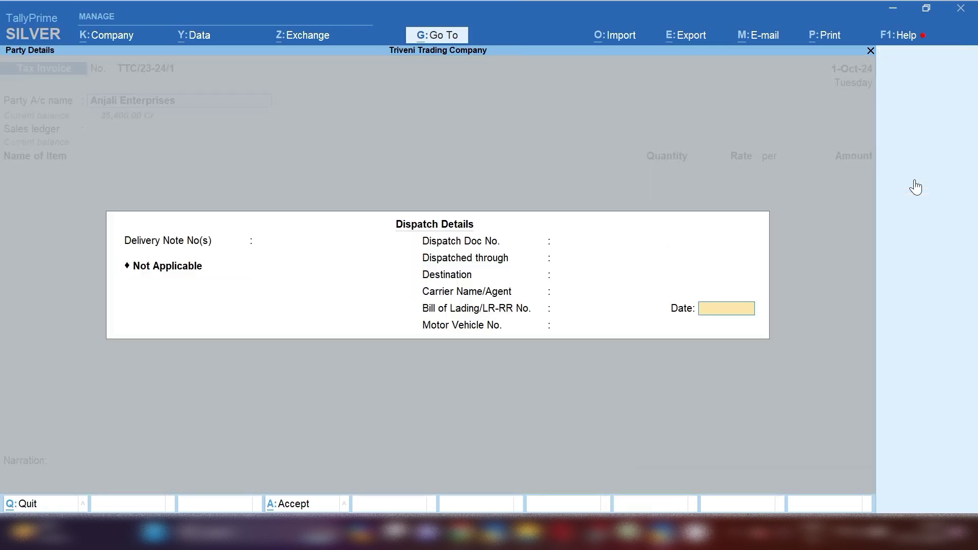
{"action": "key", "text": "Return"}
{"action": "key", "text": "Return"}
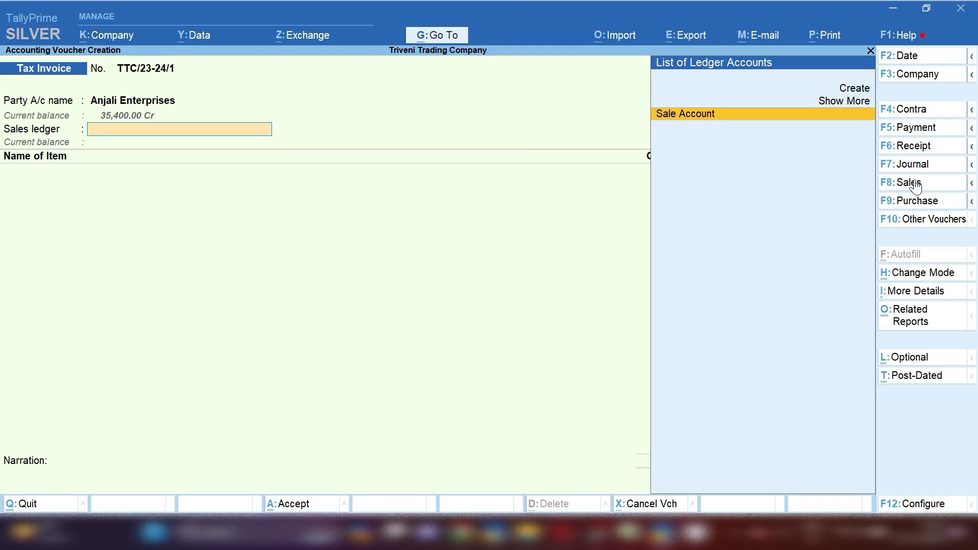
{"action": "key", "text": "Return"}
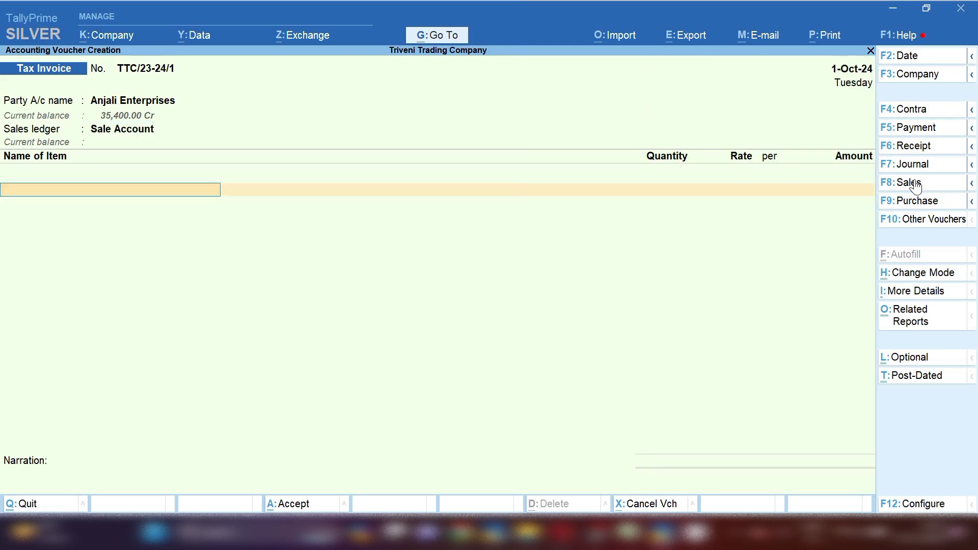
Add 5 pcs of Electric Khiartan Iron at 2,000.00 to the sales invoice.
{"action": "type", "text": "p"}
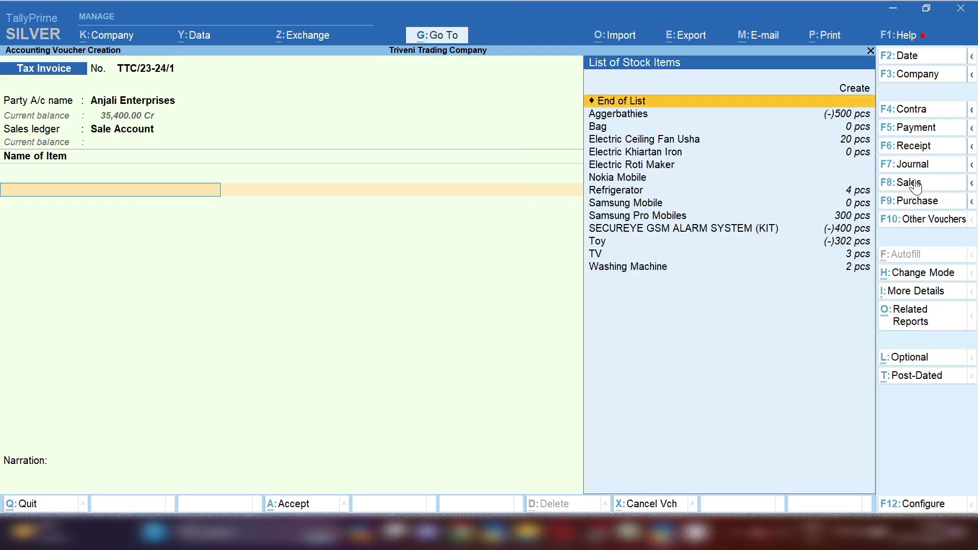
{"action": "key", "text": "Down"}
{"action": "key", "text": "Down"}
{"action": "key", "text": "Down"}
{"action": "key", "text": "Down"}
{"action": "key", "text": "Return"}
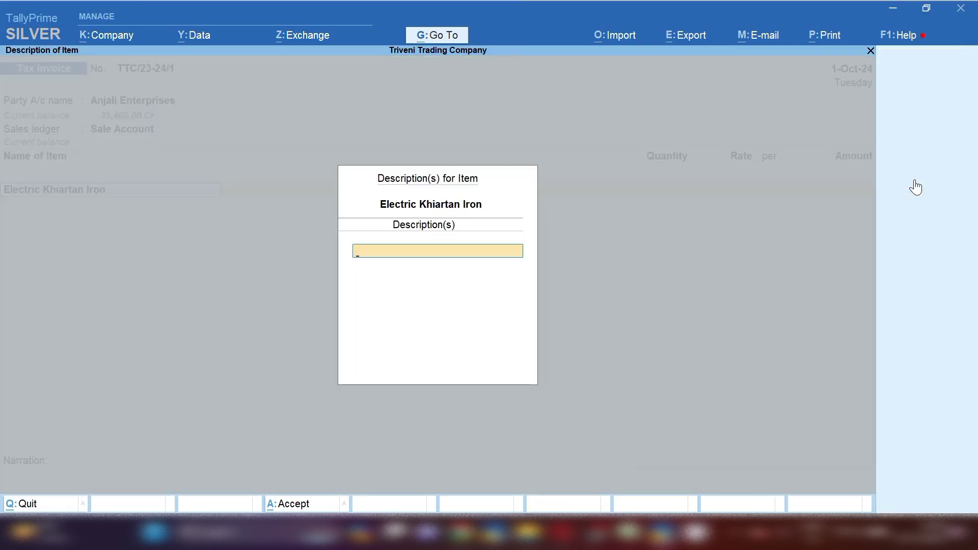
{"action": "key", "text": "Return"}
{"action": "key", "text": "Return"}
{"action": "key", "text": "Return"}
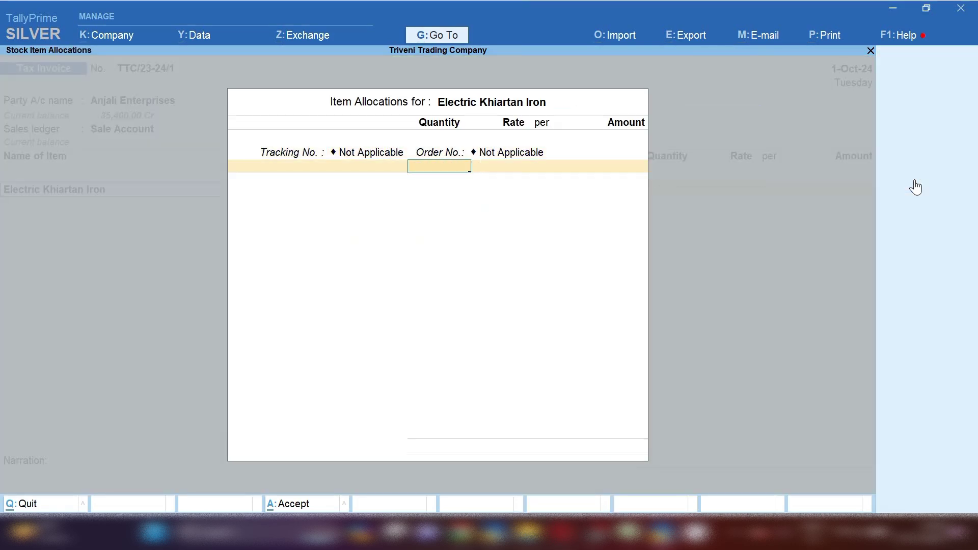
{"action": "type", "text": "5"}
{"action": "key", "text": "Return"}
{"action": "key", "text": "Return"}
{"action": "type", "text": "2"}
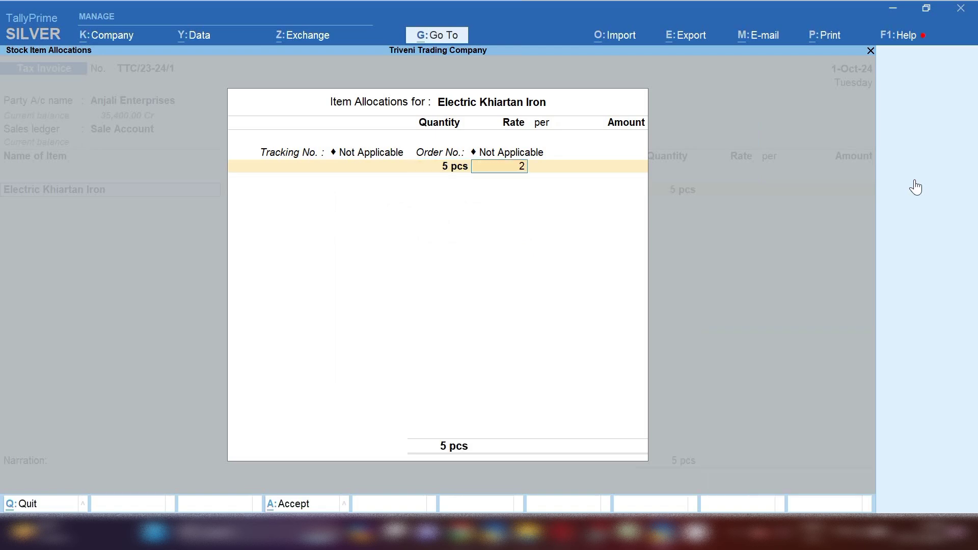
{"action": "type", "text": ",000"}
{"action": "key", "text": "Return"}
{"action": "key", "text": "Return"}
{"action": "key", "text": "Return"}
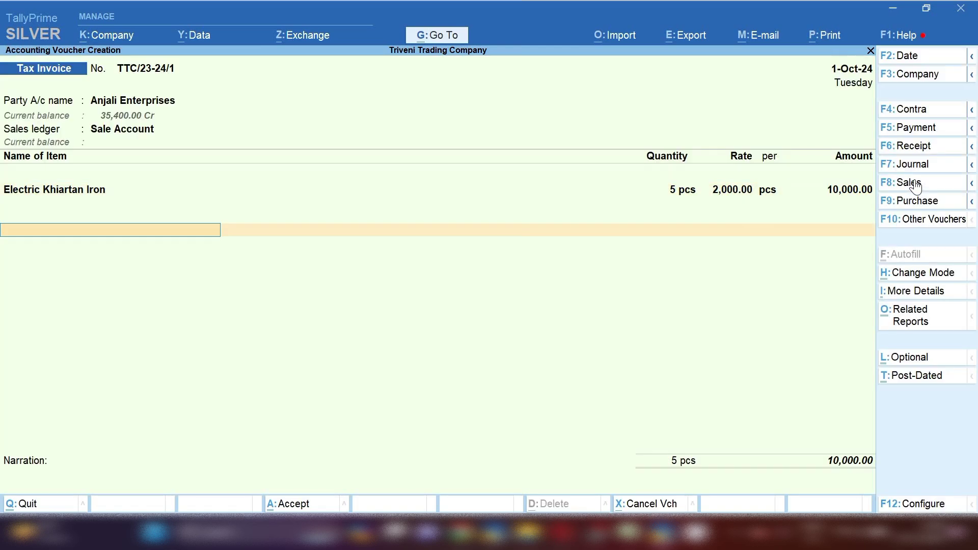
Add Output Cgst and Output Sgst of 900.00 each, bringing the total to 11,800.00.
{"action": "type", "text": "Cgs"}
{"action": "key", "text": "Down"}
{"action": "key", "text": "Down"}
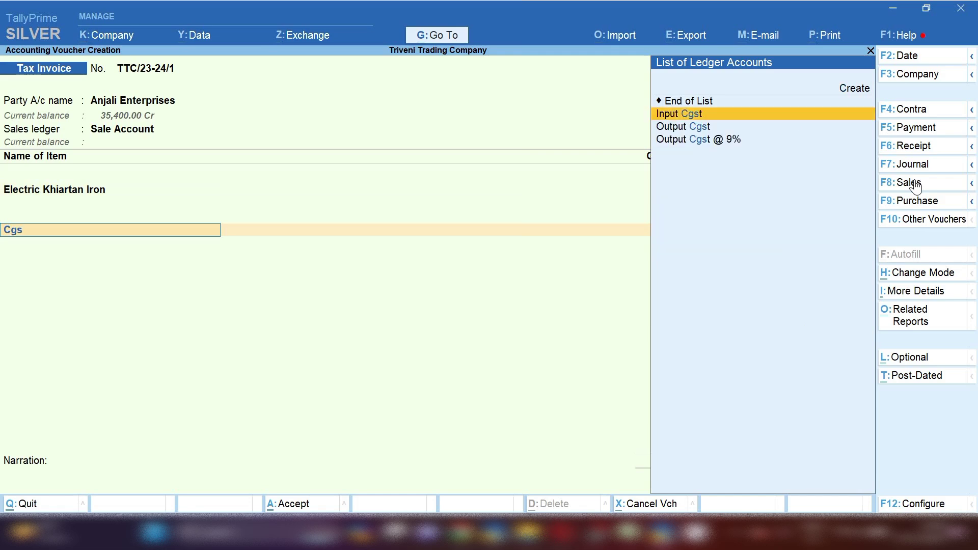
{"action": "key", "text": "Return"}
{"action": "key", "text": "Return"}
{"action": "key", "text": "Return"}
{"action": "type", "text": "Sgs"}
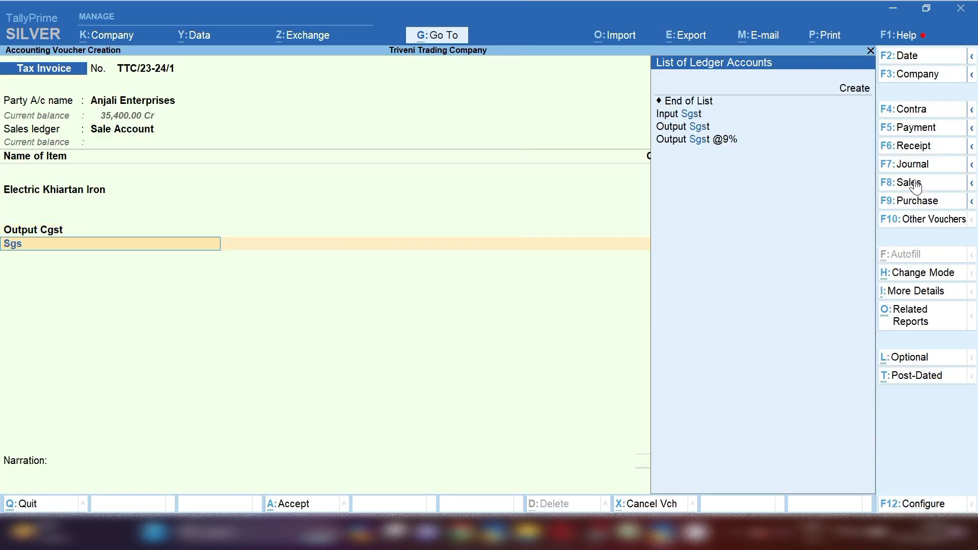
{"action": "key", "text": "Down"}
{"action": "key", "text": "Return"}
{"action": "key", "text": "Return"}
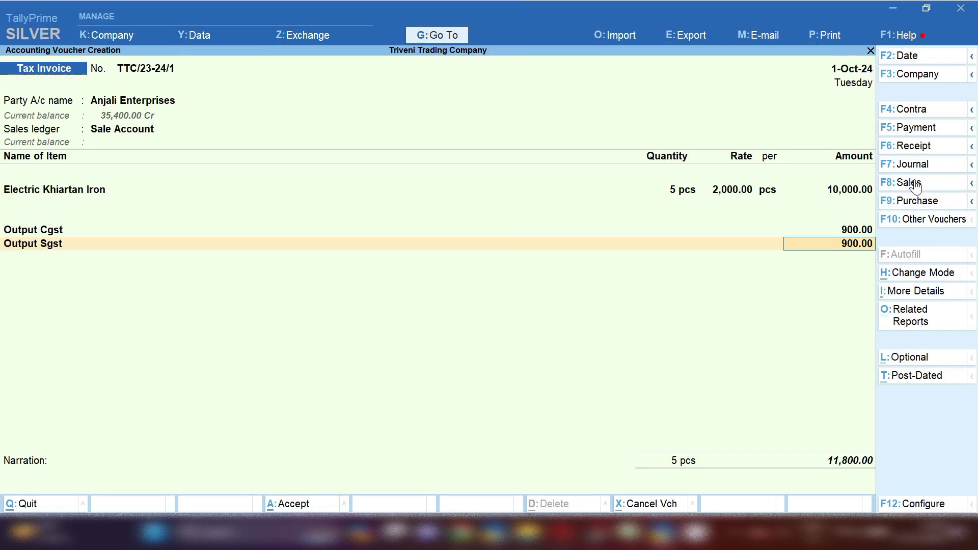
{"action": "key", "text": "Return"}
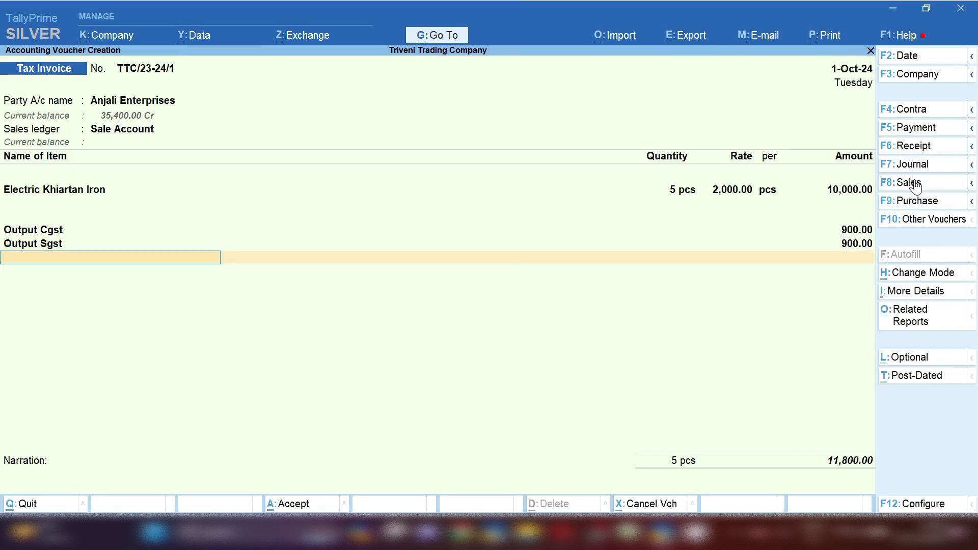
{"action": "key", "text": "Return"}
{"action": "key", "text": "Return"}
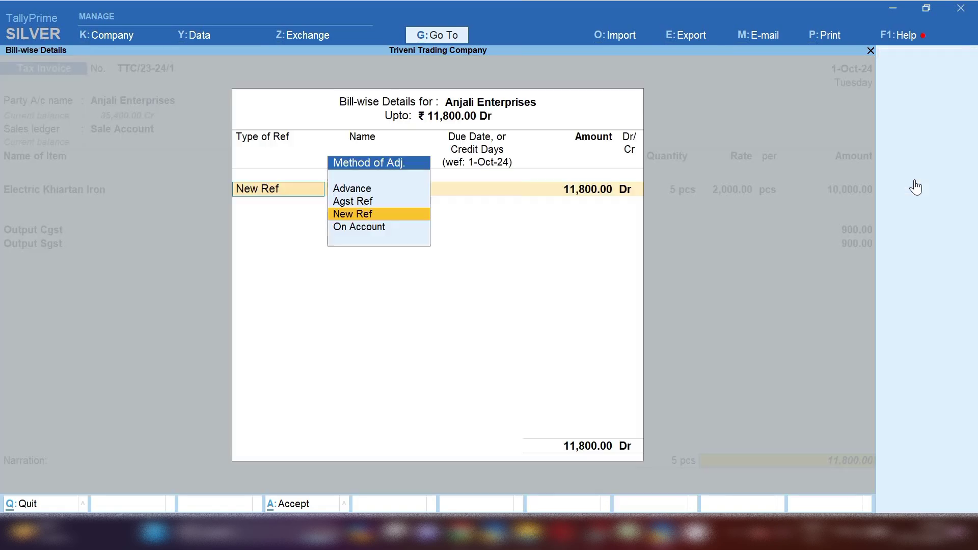
Record new bill reference TTC/23-24/1 for 11,800.00 Dr and save the sales invoice.
{"action": "key", "text": "Return"}
{"action": "key", "text": "Return"}
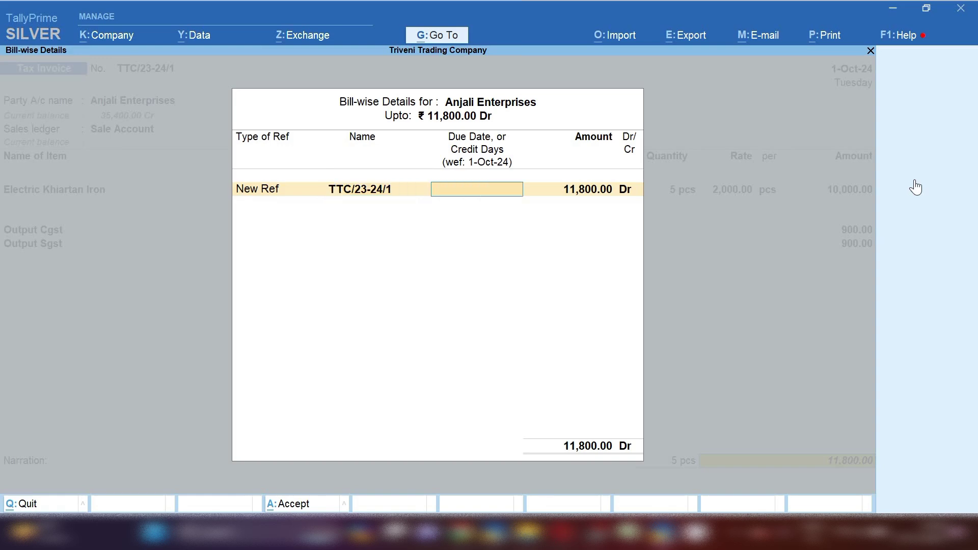
{"action": "key", "text": "Return"}
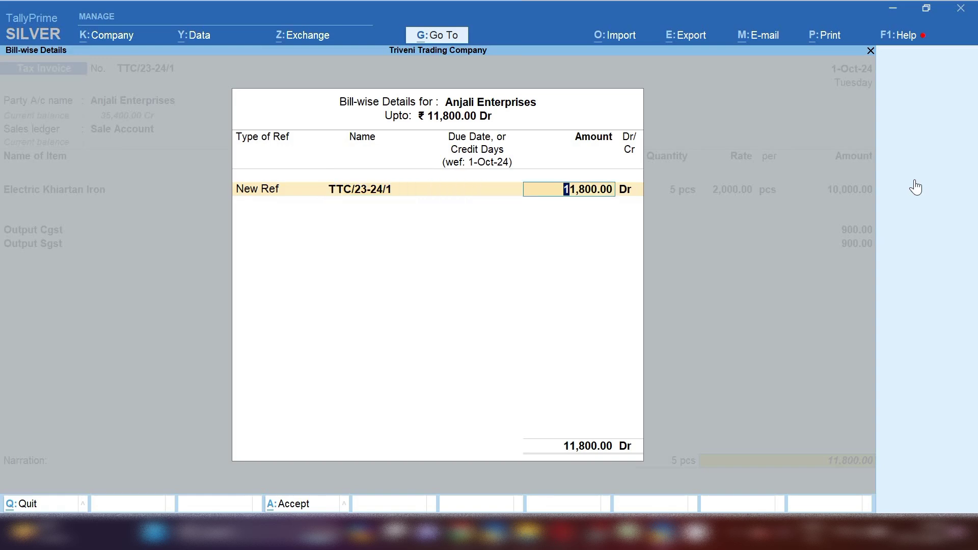
{"action": "key", "text": "Return"}
{"action": "key", "text": "Return"}
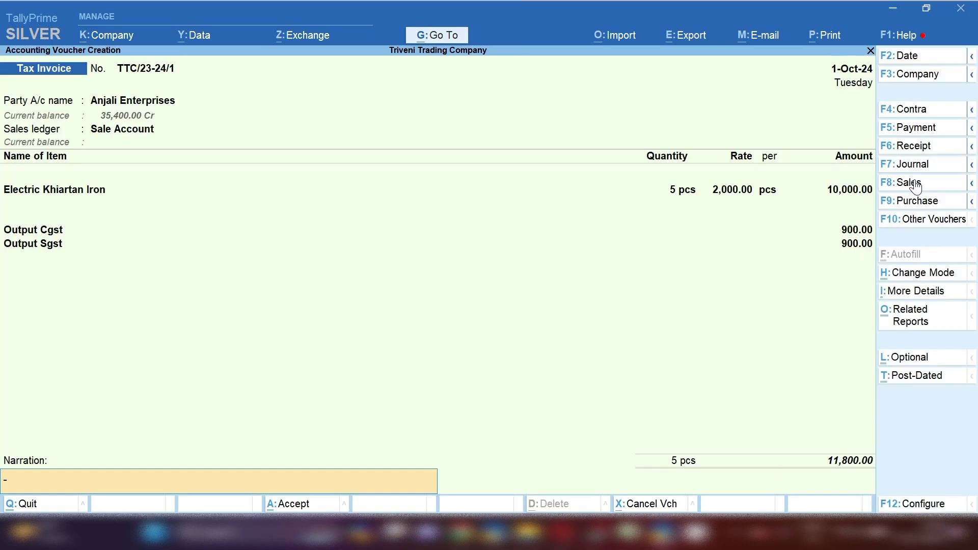
{"action": "key", "text": "Return"}
{"action": "key", "text": "Return"}
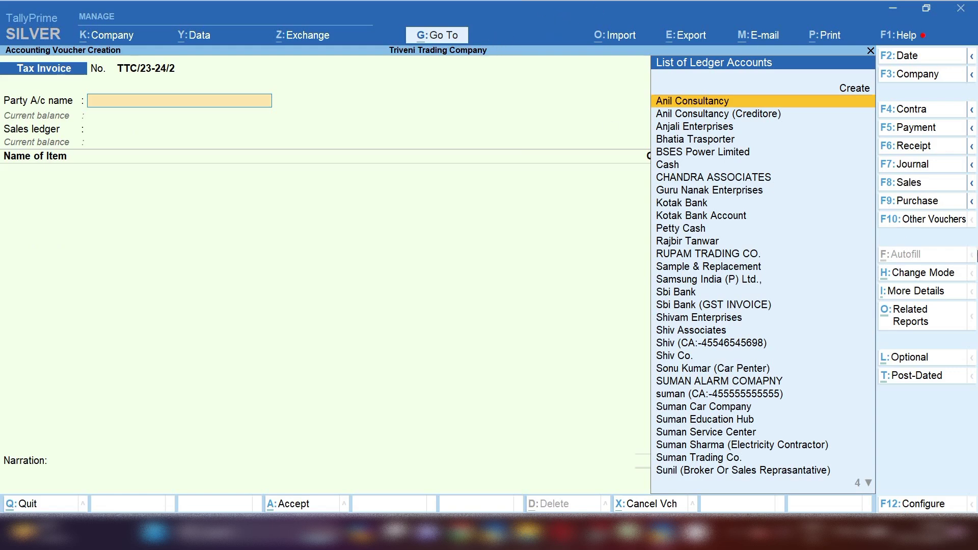
Start a Payment voucher on the existing date with Anjali Enterprises as the debited party.
{"action": "left_click", "coordinate": [938, 133]}
{"action": "key", "text": "F2"}
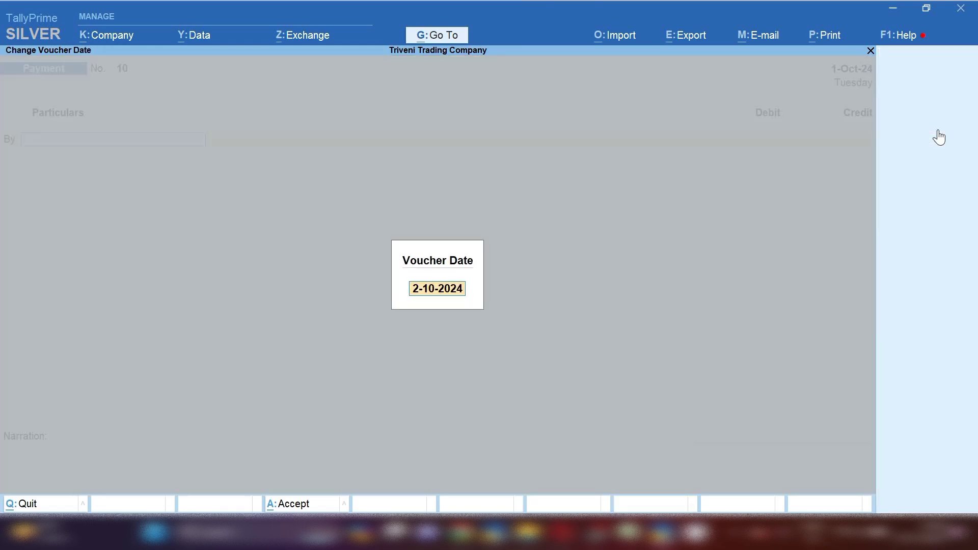
{"action": "key", "text": "BackSpace"}
{"action": "key", "text": "Return"}
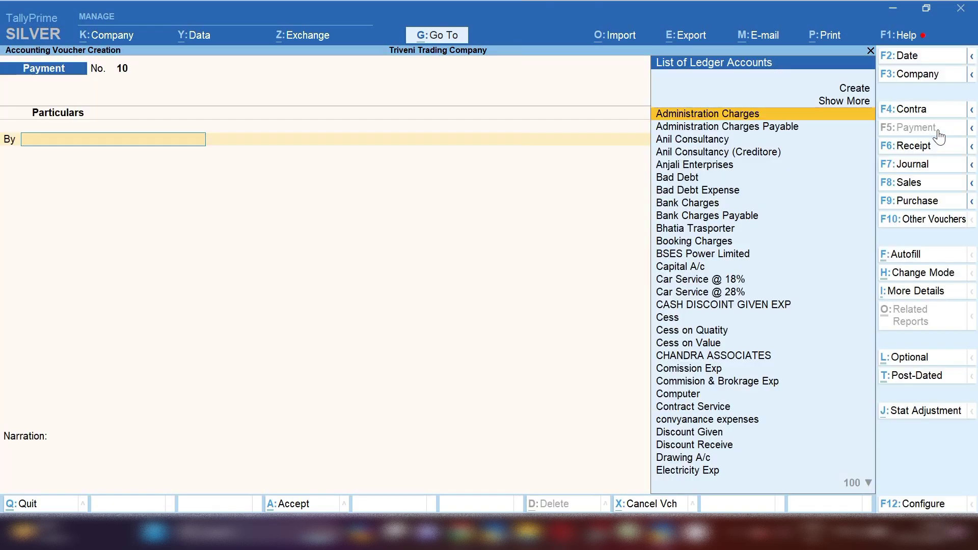
{"action": "type", "text": "Suman"}
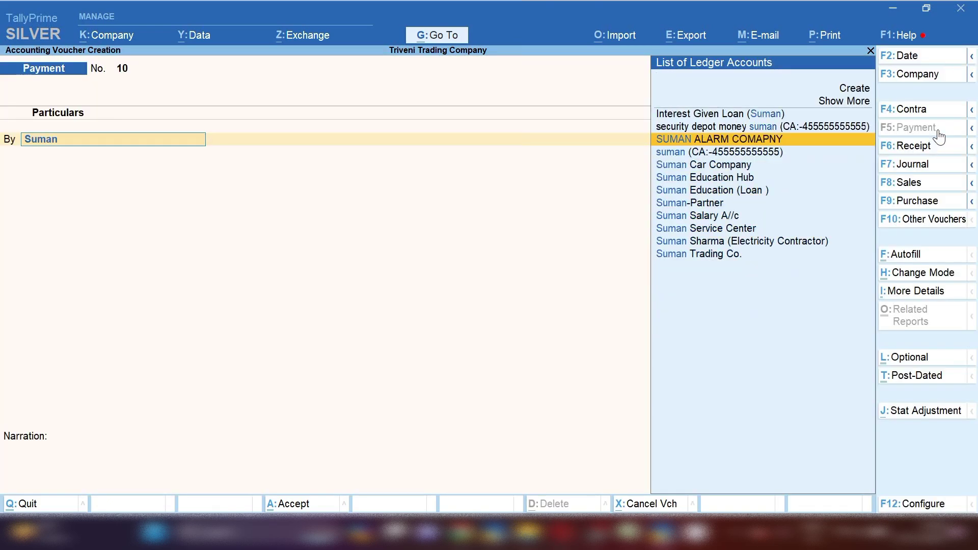
{"action": "key", "text": "Down"}
{"action": "key", "text": "Down"}
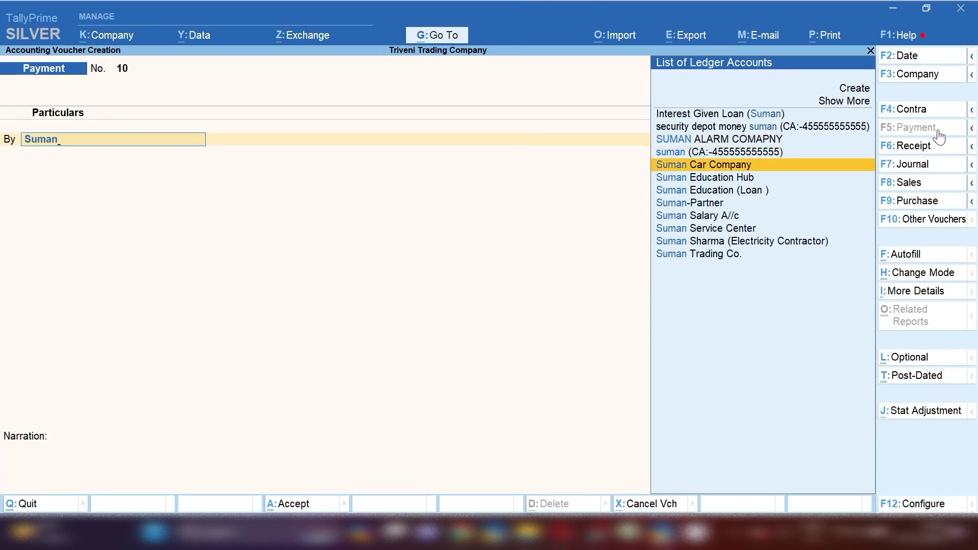
{"action": "key", "text": "BackSpace"}
{"action": "key", "text": "BackSpace"}
{"action": "key", "text": "BackSpace"}
{"action": "key", "text": "BackSpace"}
{"action": "key", "text": "BackSpace"}
{"action": "type", "text": "Anj"}
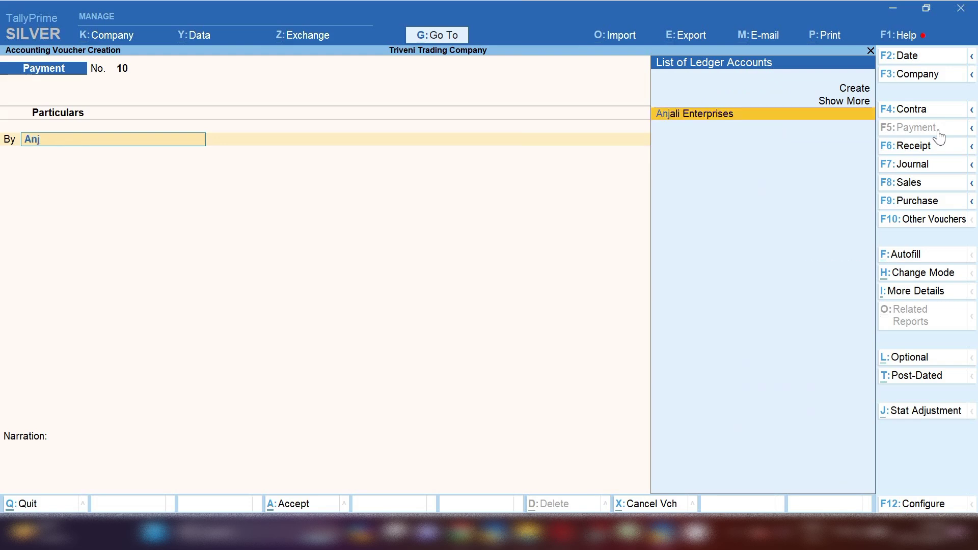
{"action": "key", "text": "Return"}
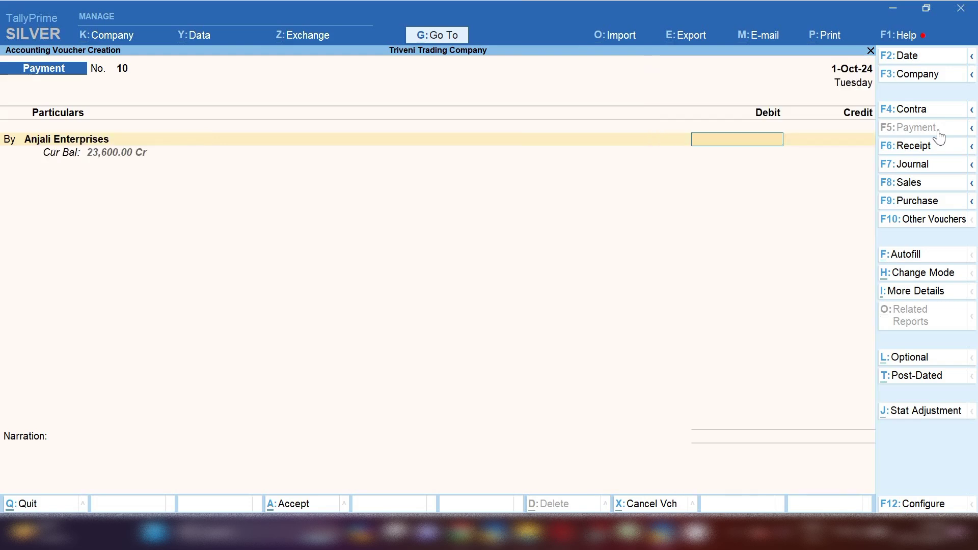
Debit 10,000.00 to Anjali Enterprises against purchase bill 654.
{"action": "type", "text": "10000"}
{"action": "key", "text": "Return"}
{"action": "key", "text": "Return"}
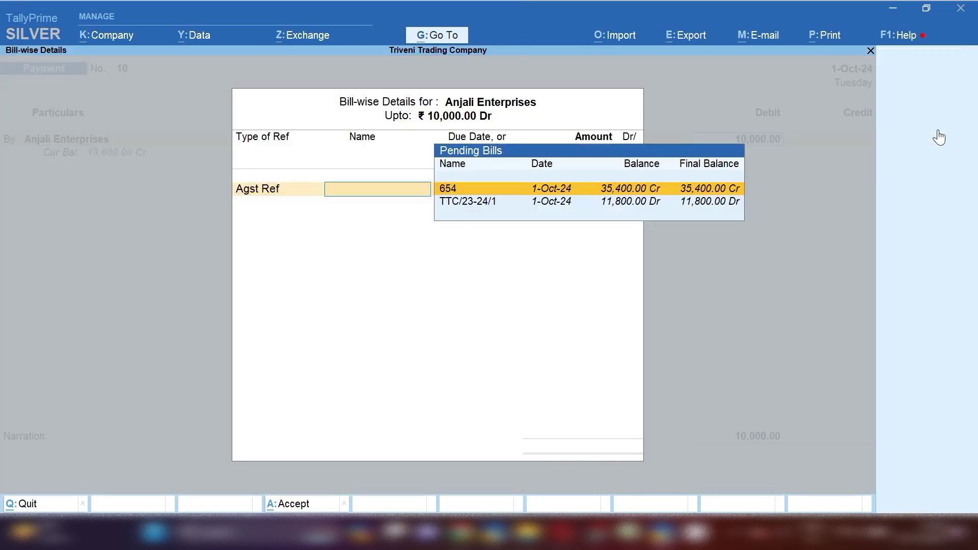
{"action": "key", "text": "Down"}
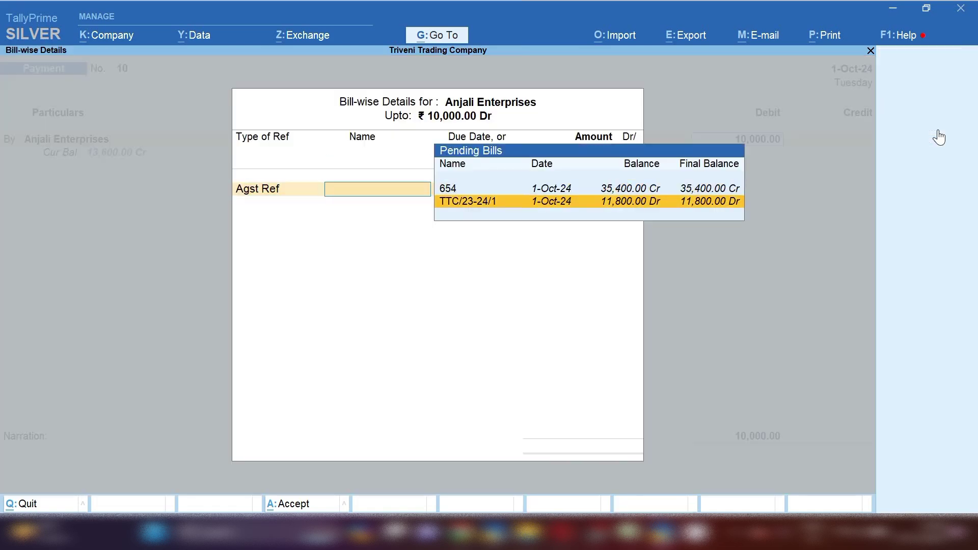
{"action": "key", "text": "Up"}
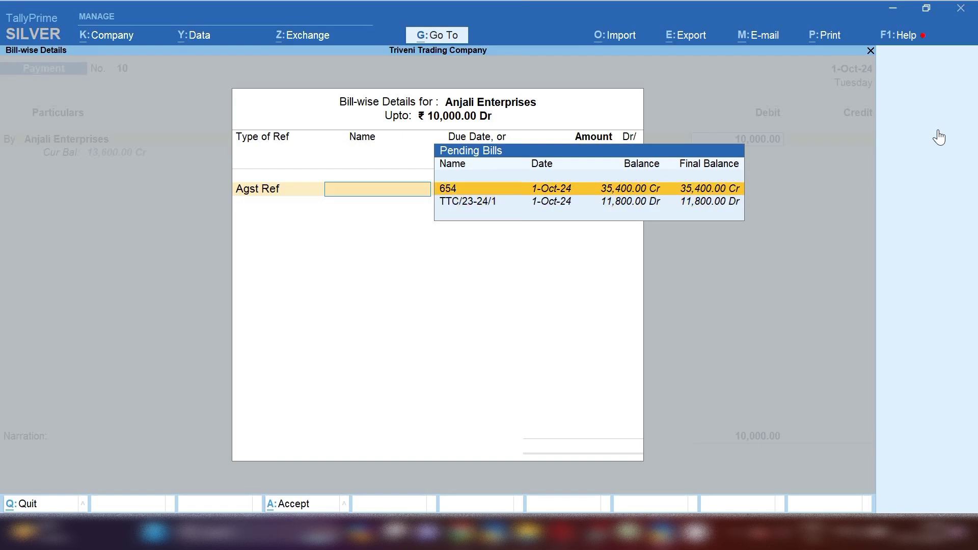
{"action": "key", "text": "Return"}
{"action": "key", "text": "Return"}
{"action": "key", "text": "Return"}
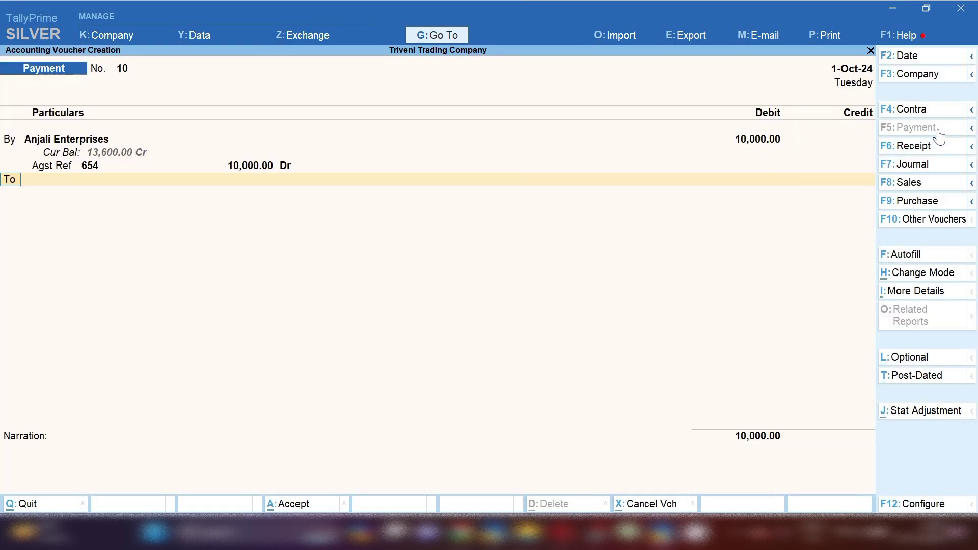
{"action": "key", "text": "Return"}
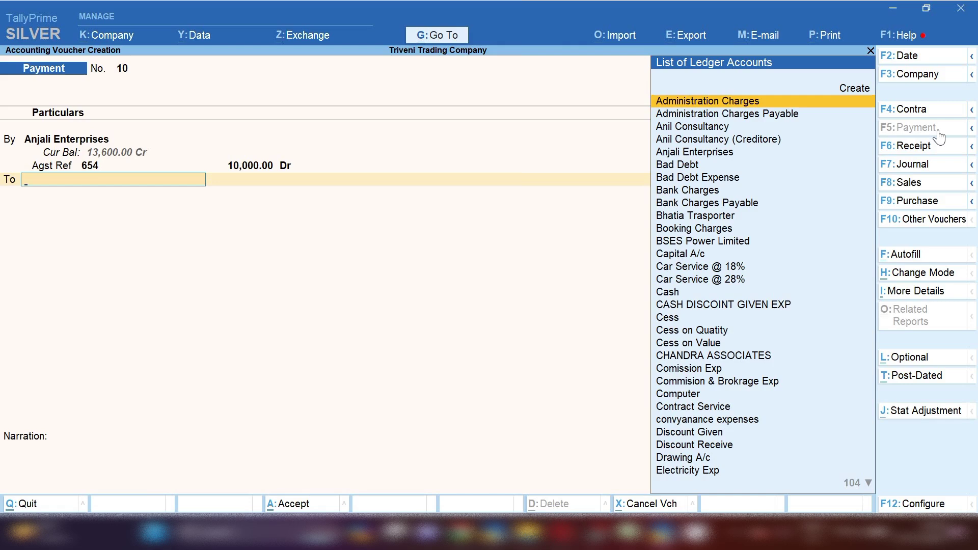
Credit Sbi Bank with the 10,000.00 cheque payment and save voucher No. 10.
{"action": "type", "text": "S"}
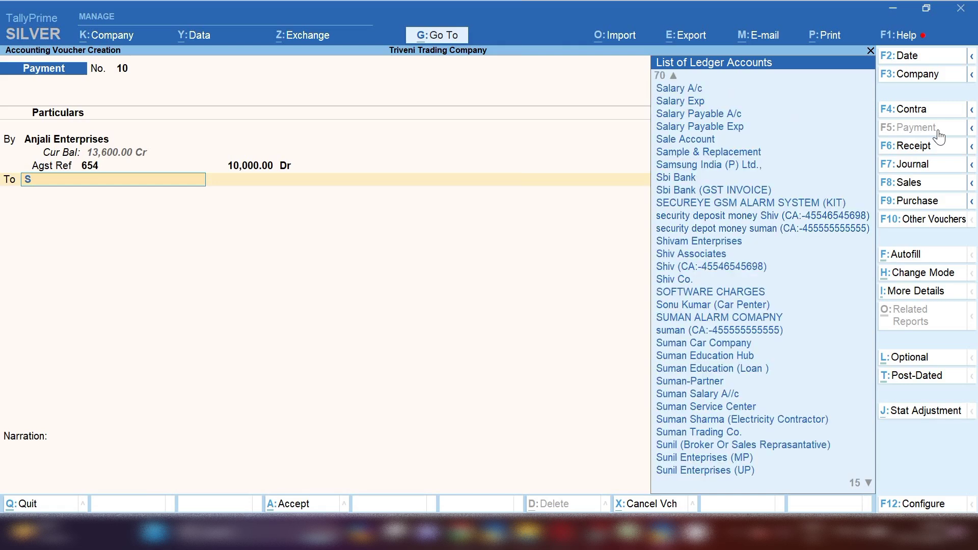
{"action": "type", "text": "u"}
{"action": "key", "text": "Down"}
{"action": "key", "text": "Down"}
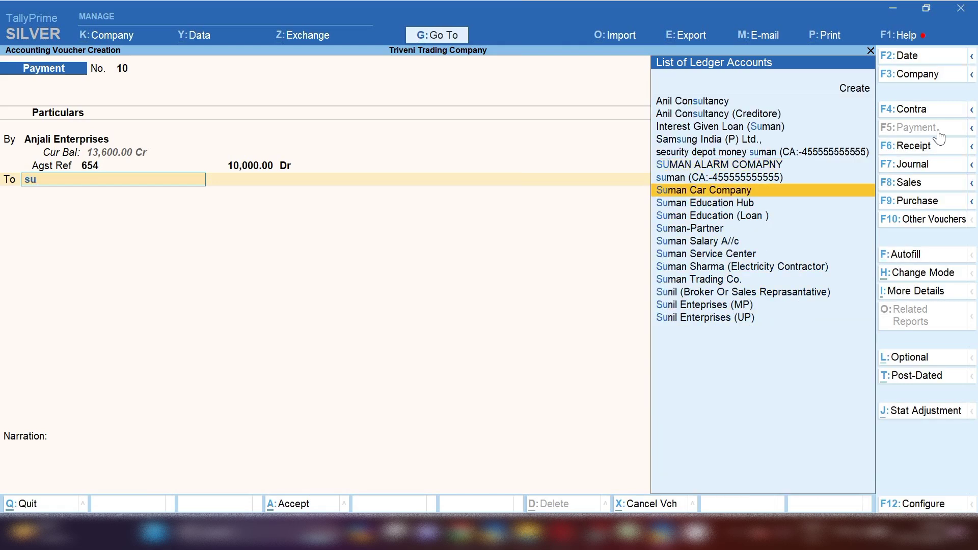
{"action": "key", "text": "BackSpace"}
{"action": "type", "text": "bi"}
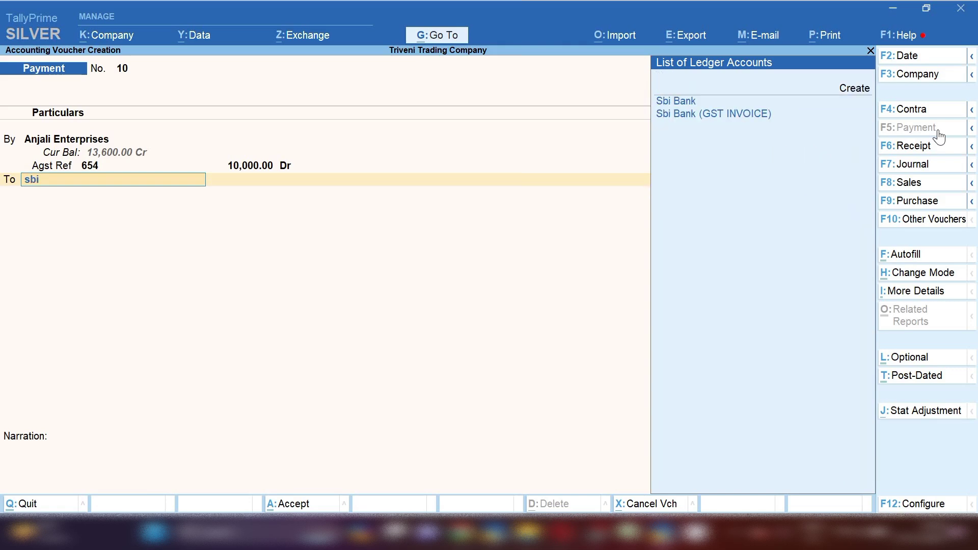
{"action": "key", "text": "Return"}
{"action": "key", "text": "Return"}
{"action": "key", "text": "Return"}
{"action": "key", "text": "Return"}
{"action": "key", "text": "Return"}
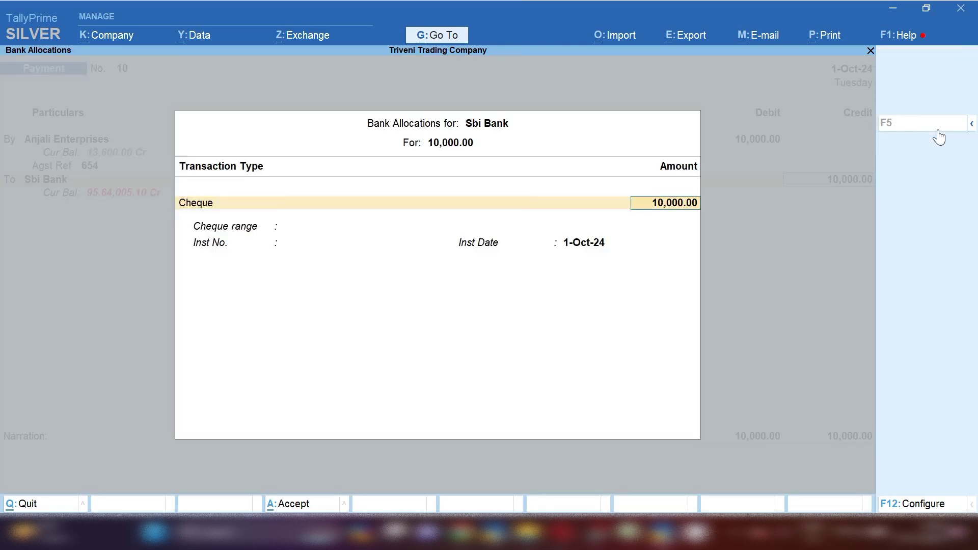
{"action": "key", "text": "Return"}
{"action": "key", "text": "Return"}
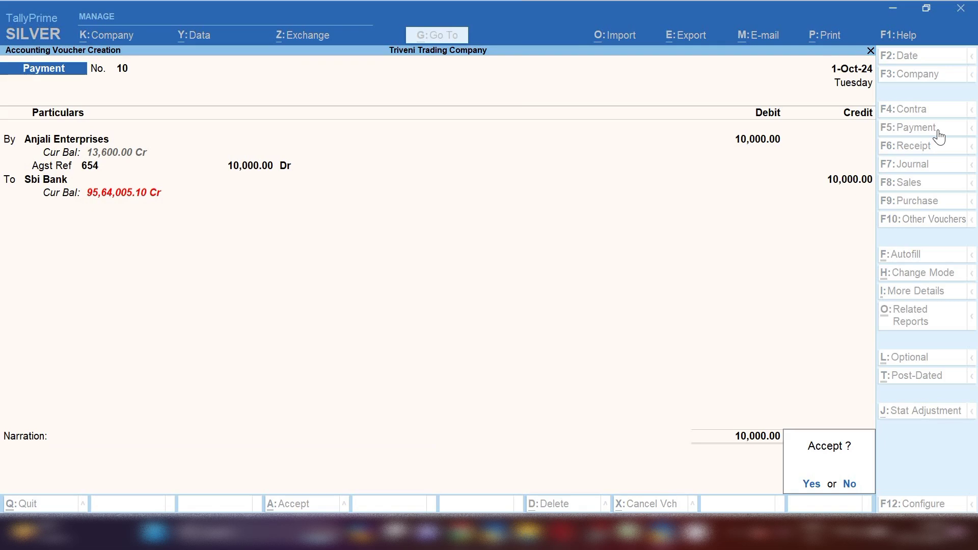
{"action": "key", "text": "Return"}
{"action": "key", "text": "Return"}
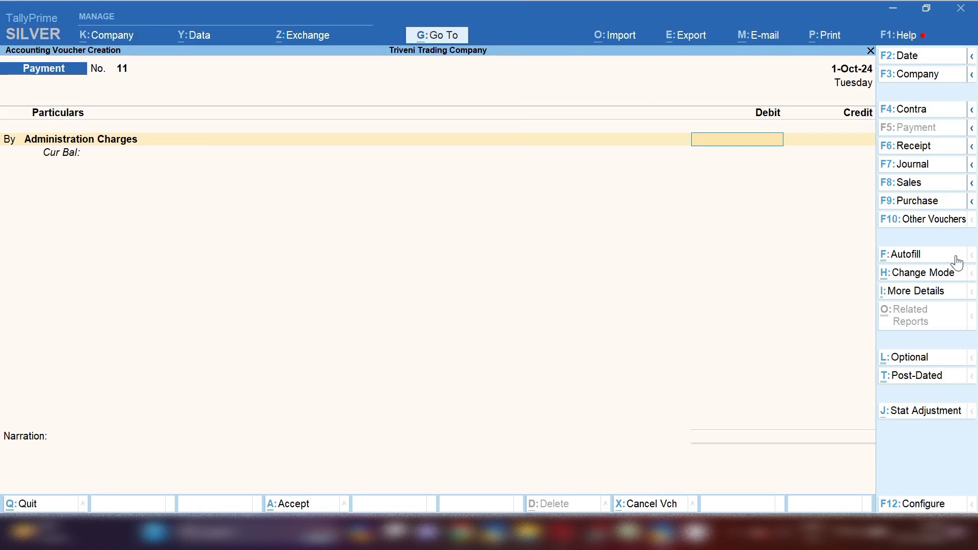
Open the Ledger Vouchers report for Anjali Enterprises via Go To.
{"action": "left_click", "coordinate": [445, 47]}
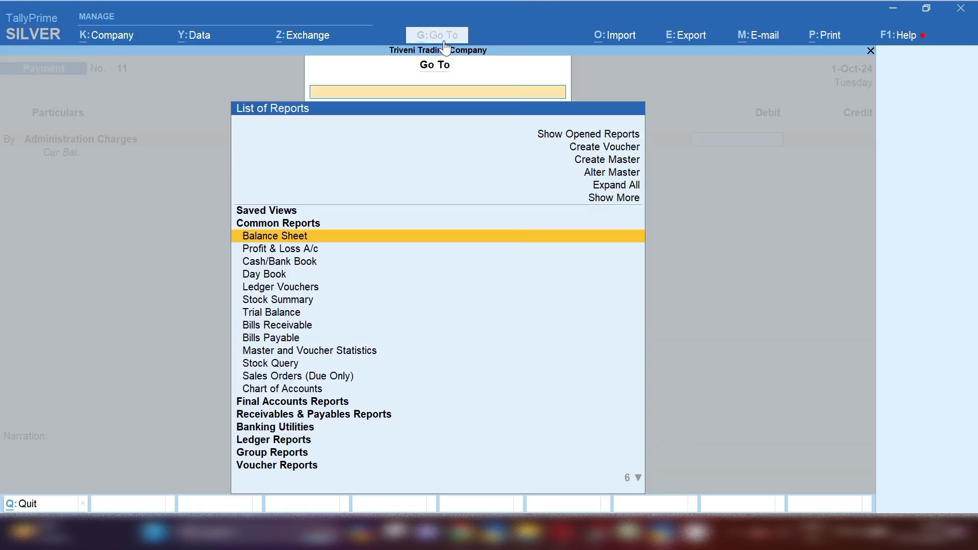
{"action": "key", "text": "Down"}
{"action": "key", "text": "Down"}
{"action": "key", "text": "Down"}
{"action": "key", "text": "Down"}
{"action": "key", "text": "Down"}
{"action": "key", "text": "Down"}
{"action": "key", "text": "Down"}
{"action": "key", "text": "Down"}
{"action": "key", "text": "Down"}
{"action": "key", "text": "Down"}
{"action": "key", "text": "Down"}
{"action": "key", "text": "Down"}
{"action": "key", "text": "Down"}
{"action": "key", "text": "Down"}
{"action": "key", "text": "Down"}
{"action": "key", "text": "Down"}
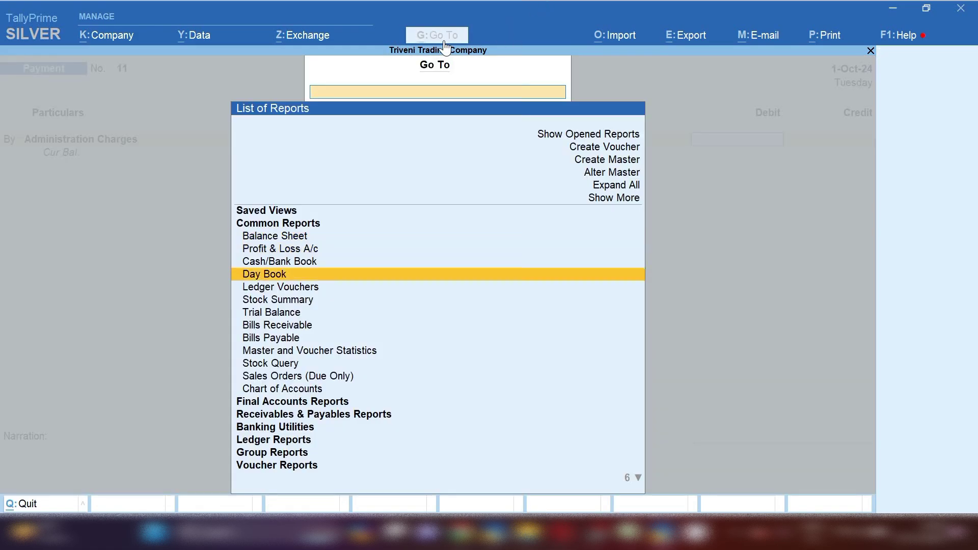
{"action": "key", "text": "Return"}
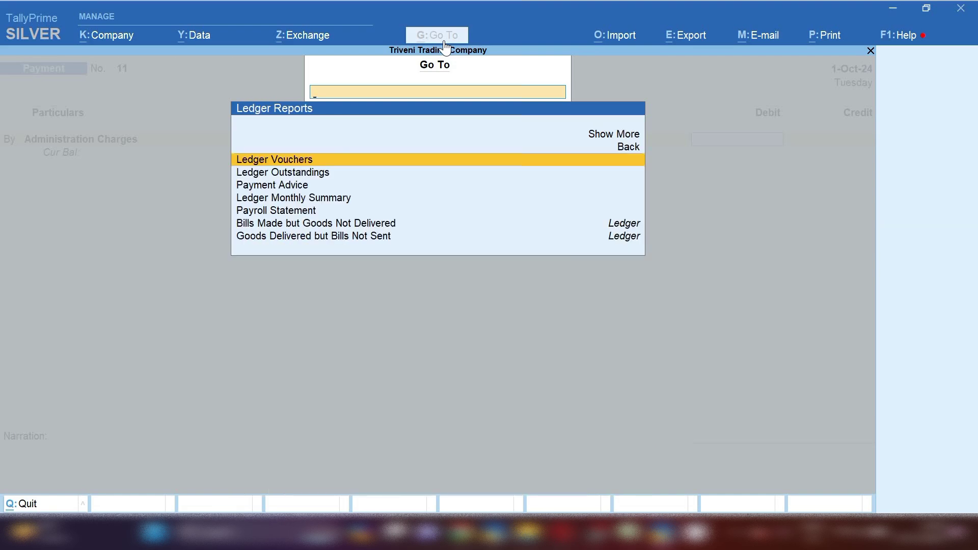
{"action": "key", "text": "Return"}
{"action": "type", "text": "Anja"}
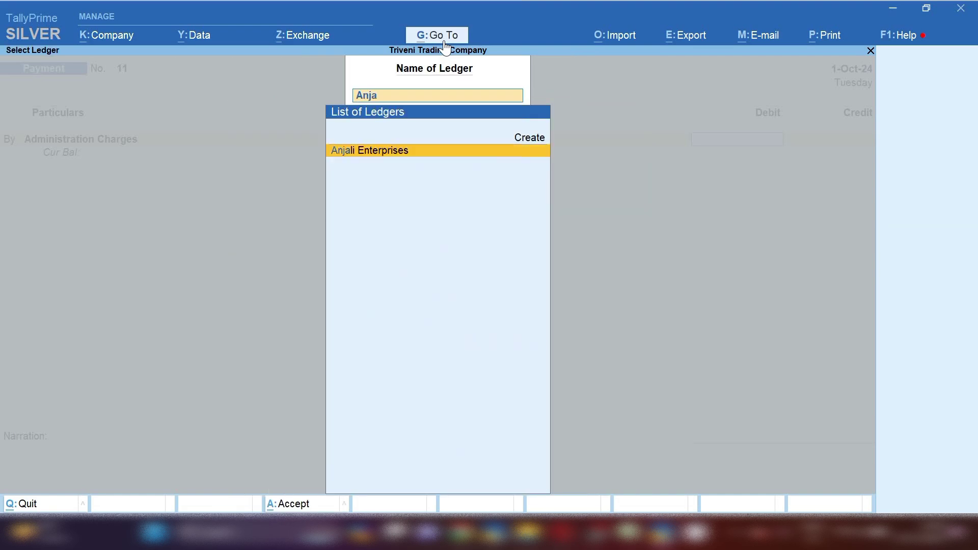
{"action": "key", "text": "Return"}
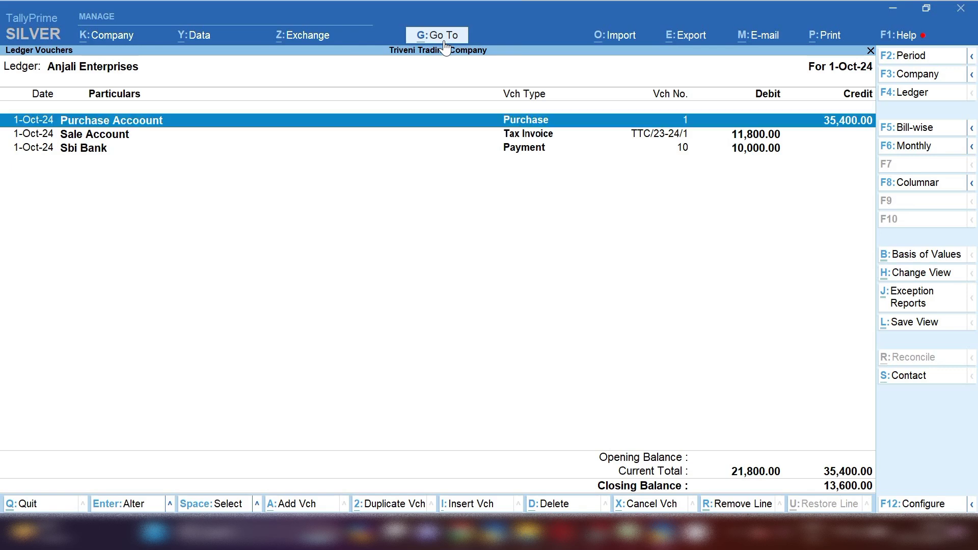
Mark the Sale Account and Sbi Bank payment entries in the ledger report.
{"action": "key", "text": "Down"}
{"action": "key", "text": "Return"}
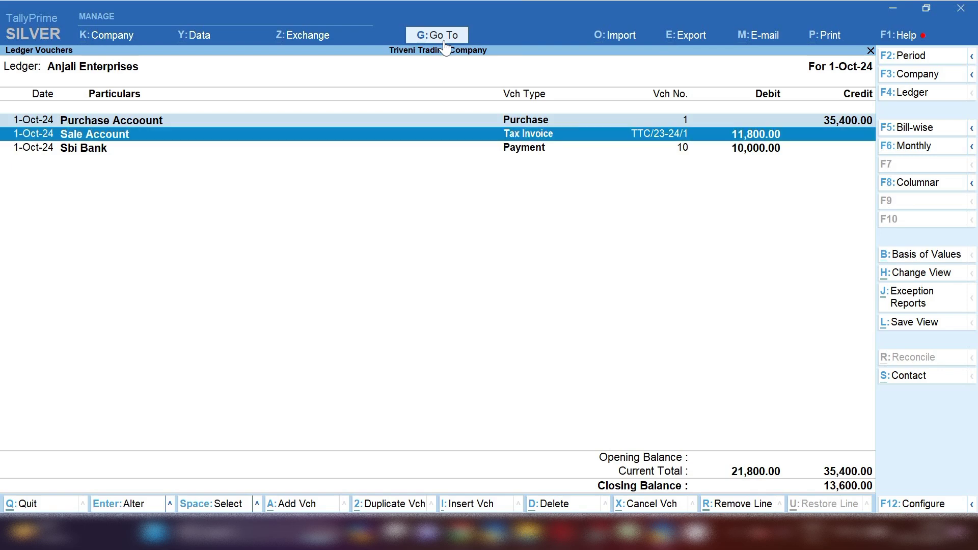
{"action": "key", "text": "Down"}
{"action": "key", "text": "space"}
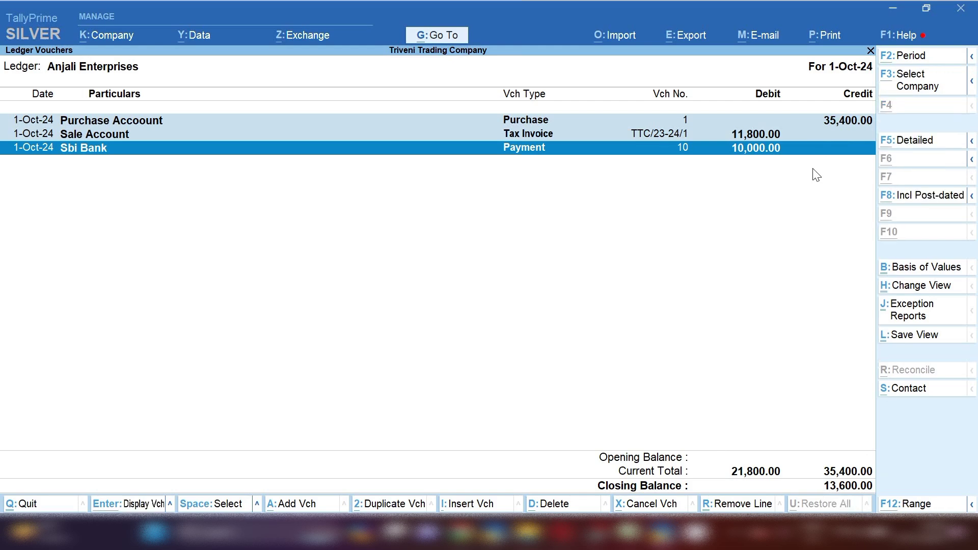
Add payment voucher 11 debiting Anjali Enterprises 13,600.00 against bill 654, paid from Sbi Bank by cheque.
{"action": "key", "text": "alt+a"}
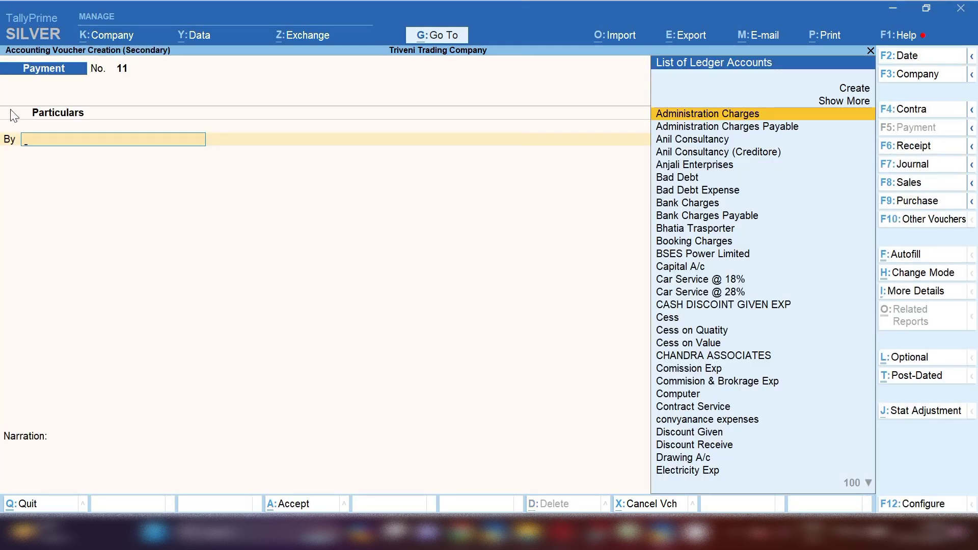
{"action": "type", "text": "Anj"}
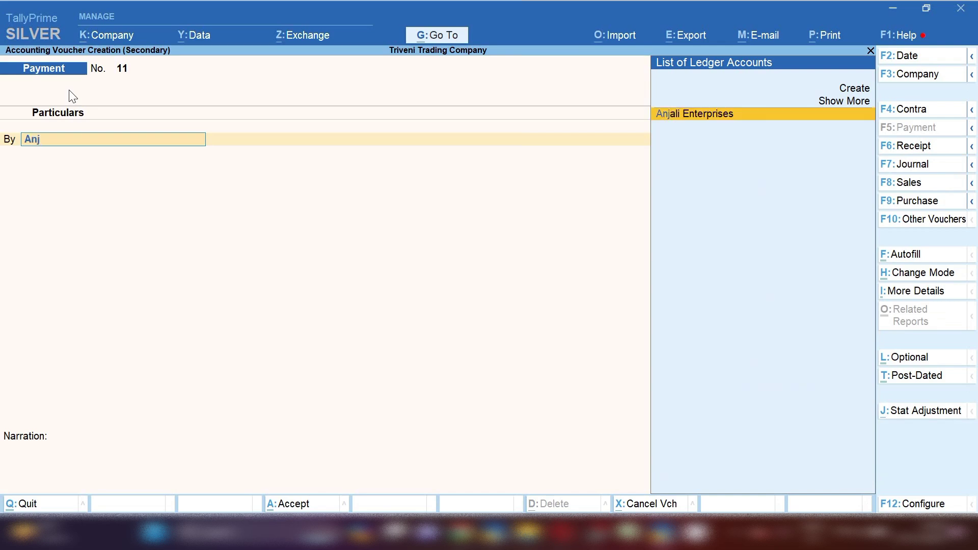
{"action": "key", "text": "Return"}
{"action": "type", "text": "13600"}
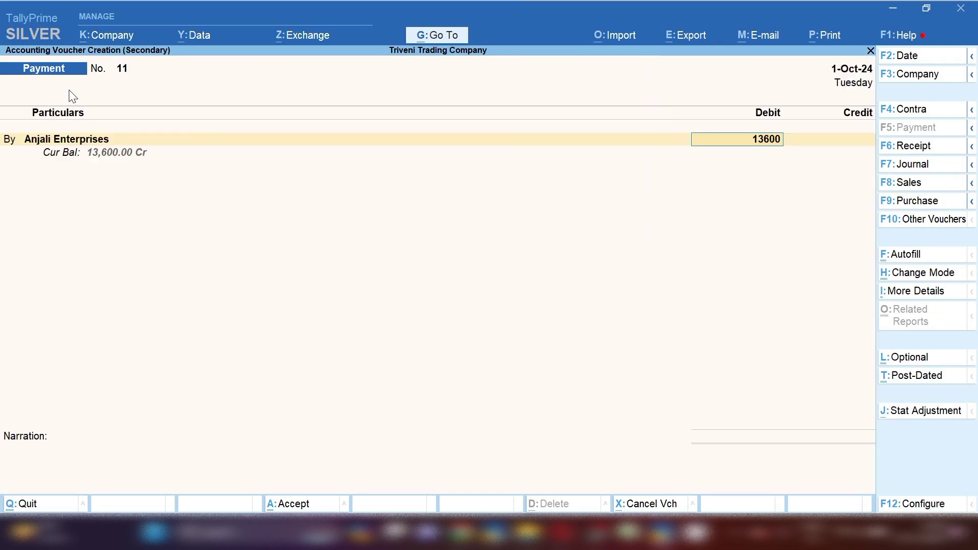
{"action": "key", "text": "Return"}
{"action": "key", "text": "Return"}
{"action": "key", "text": "Return"}
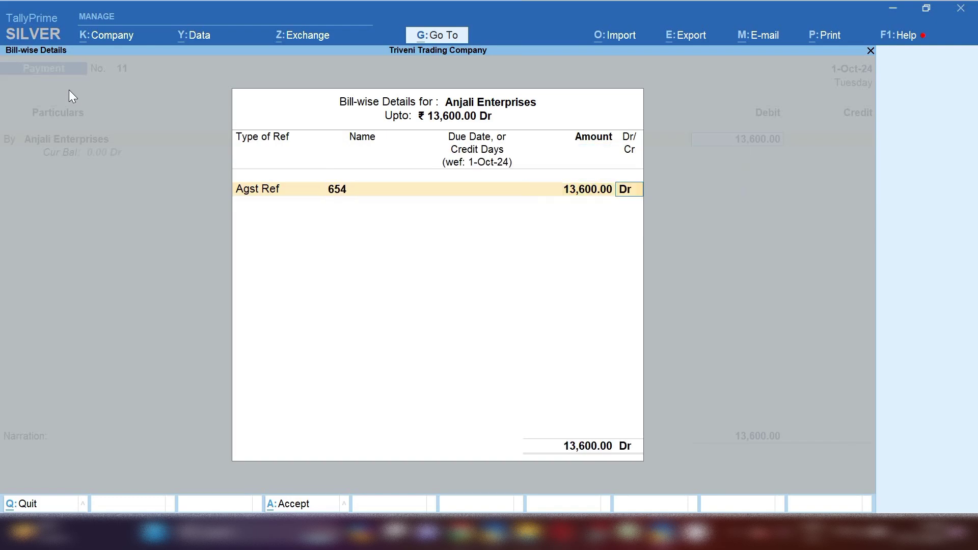
{"action": "key", "text": "Return"}
{"action": "key", "text": "Return"}
{"action": "key", "text": "Return"}
{"action": "key", "text": "Return"}
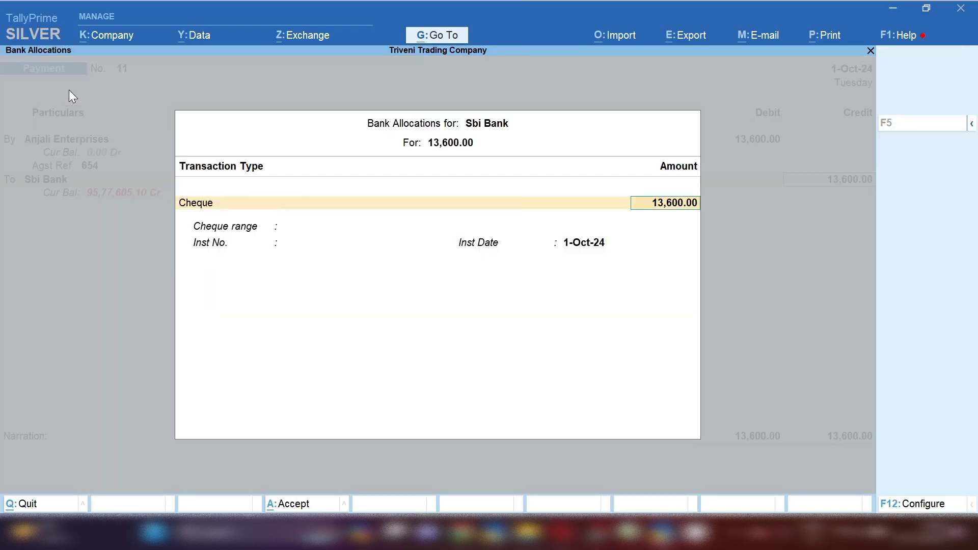
{"action": "key", "text": "Return"}
{"action": "key", "text": "Return"}
{"action": "key", "text": "Return"}
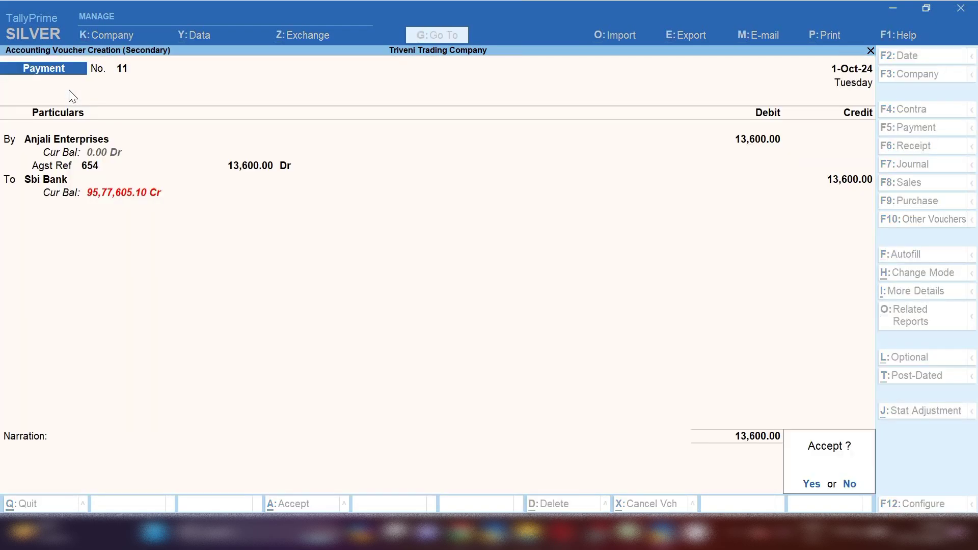
{"action": "key", "text": "Return"}
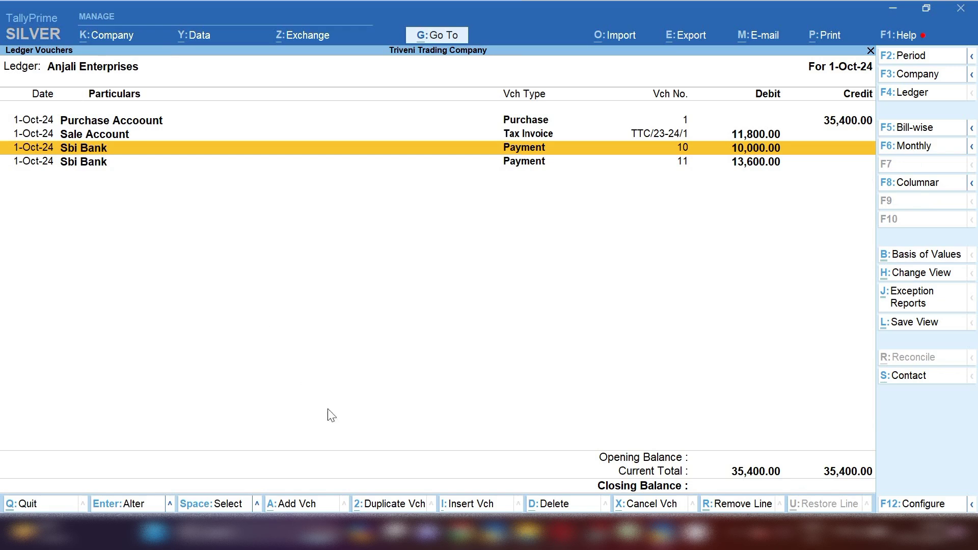
{"action": "left_click", "coordinate": [862, 126]}
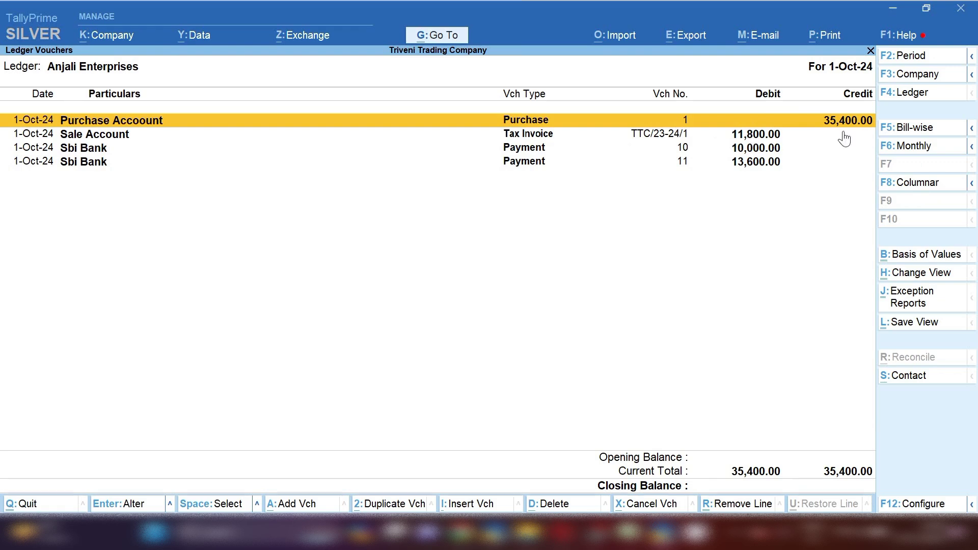